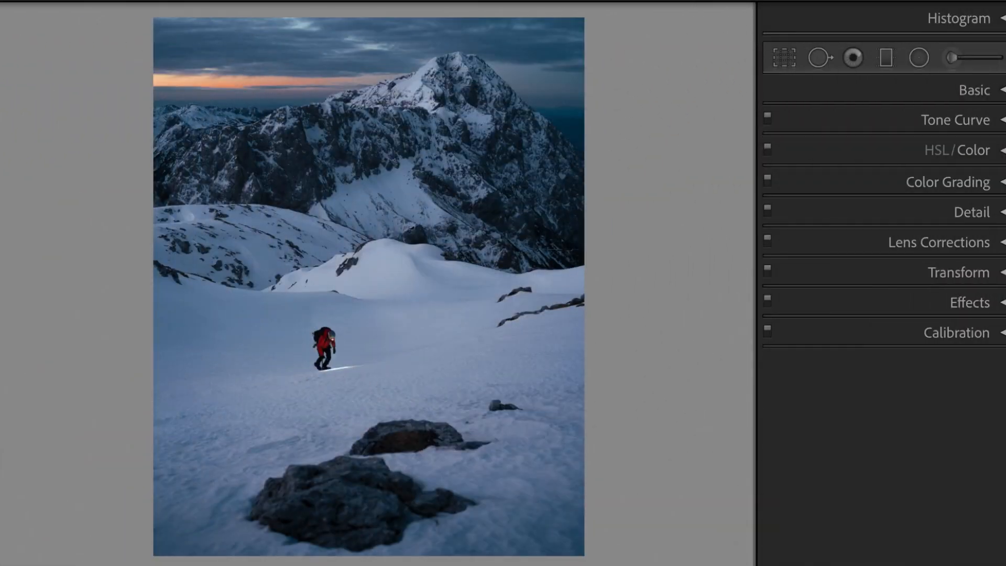
Set the photo's white balance to Temp -30 and Tint +30 in the Basic adjustments
{"action": "left_click", "coordinate": [1002, 90]}
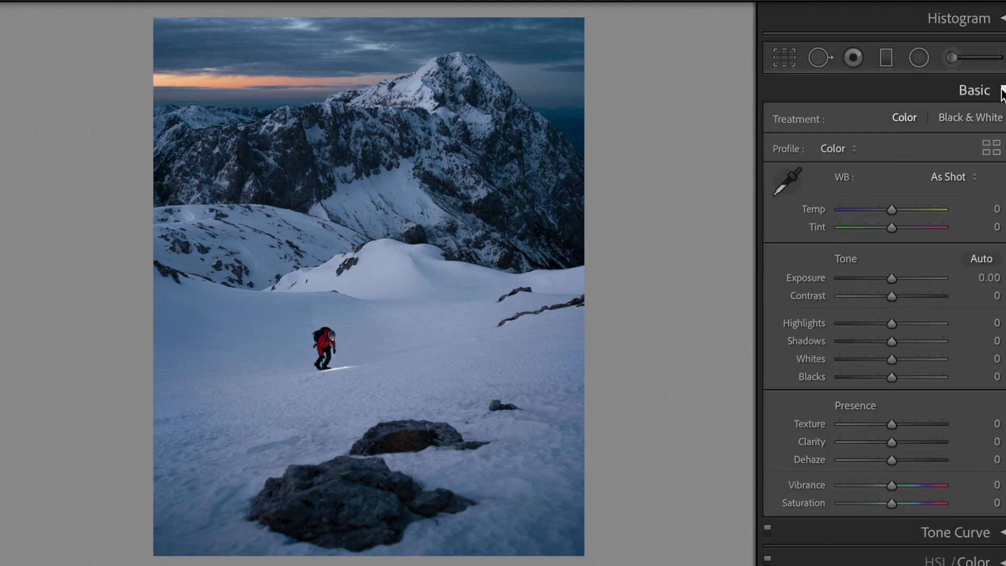
{"action": "left_click", "coordinate": [971, 212]}
{"action": "type", "text": "-30"}
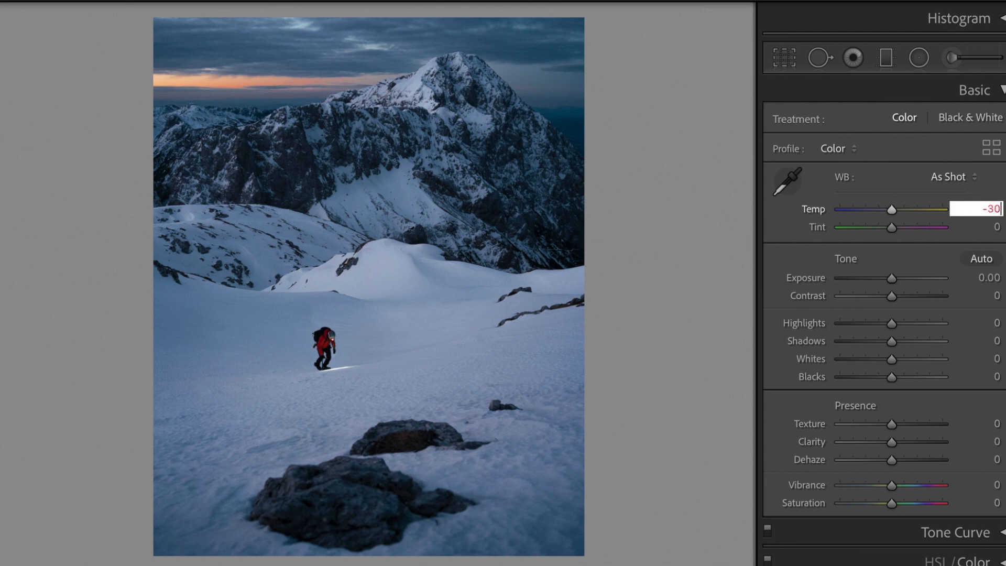
{"action": "key", "text": "Return"}
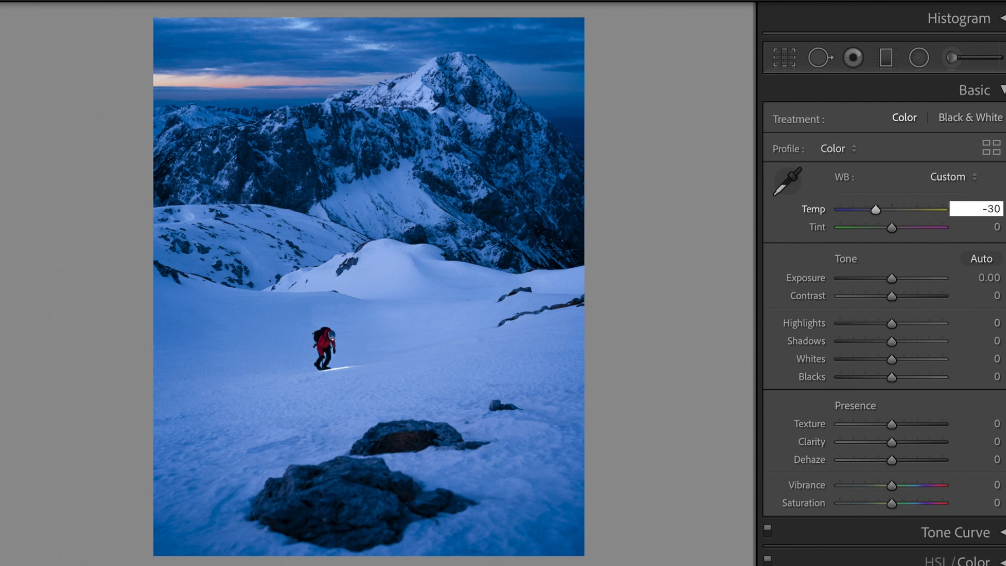
{"action": "key", "text": "Tab"}
{"action": "type", "text": "30"}
{"action": "key", "text": "Return"}
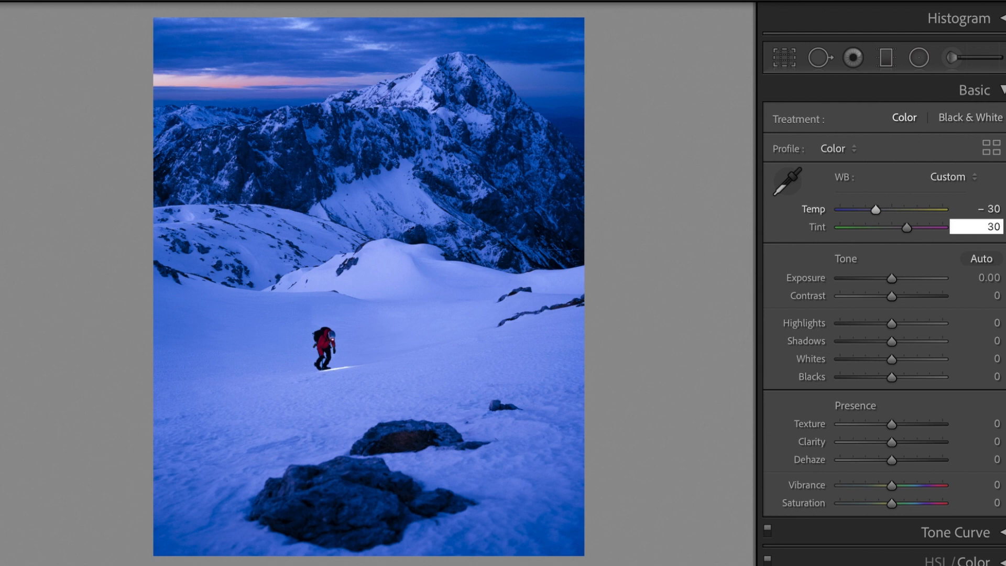
Set Exposure to +0.25 and Contrast to -30
{"action": "key", "text": "Tab"}
{"action": "type", "text": "0.25"}
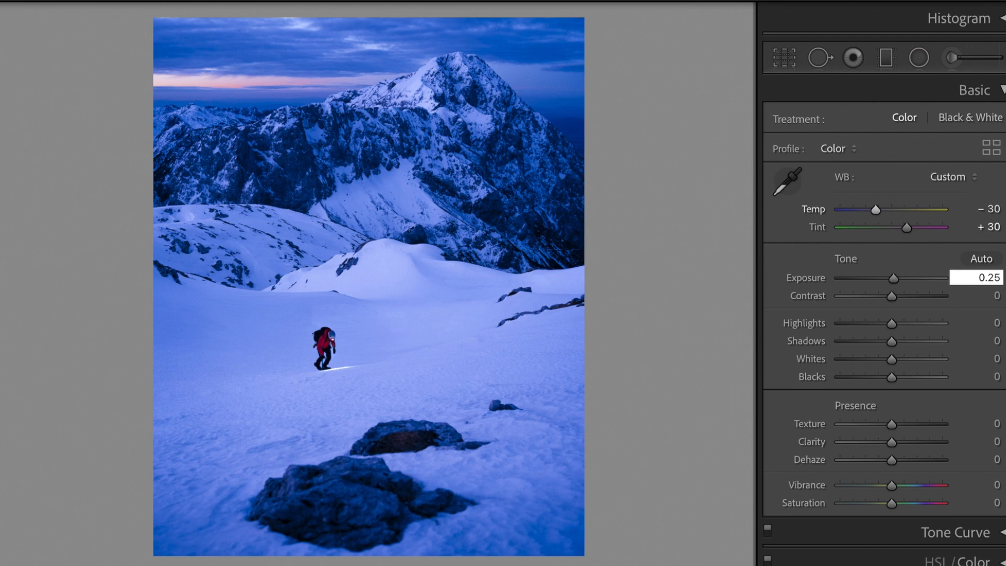
{"action": "key", "text": "Tab"}
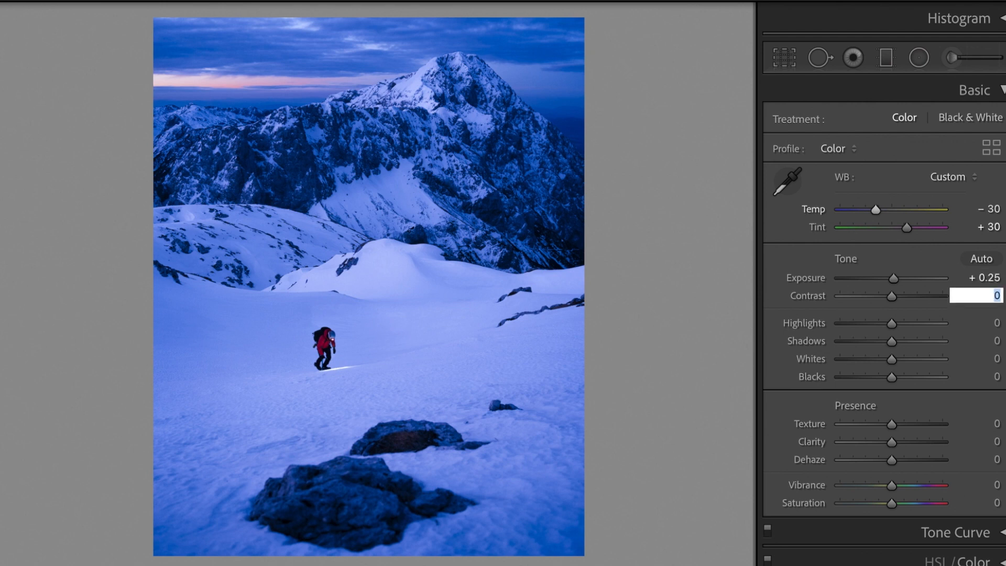
{"action": "type", "text": "-30"}
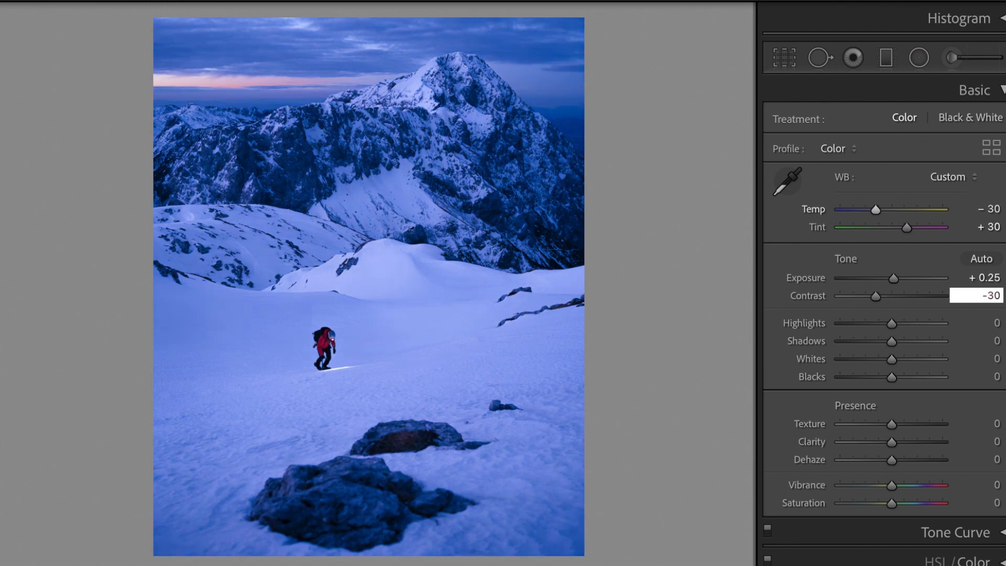
Set Highlights to +5 and Shadows to -30
{"action": "key", "text": "Tab"}
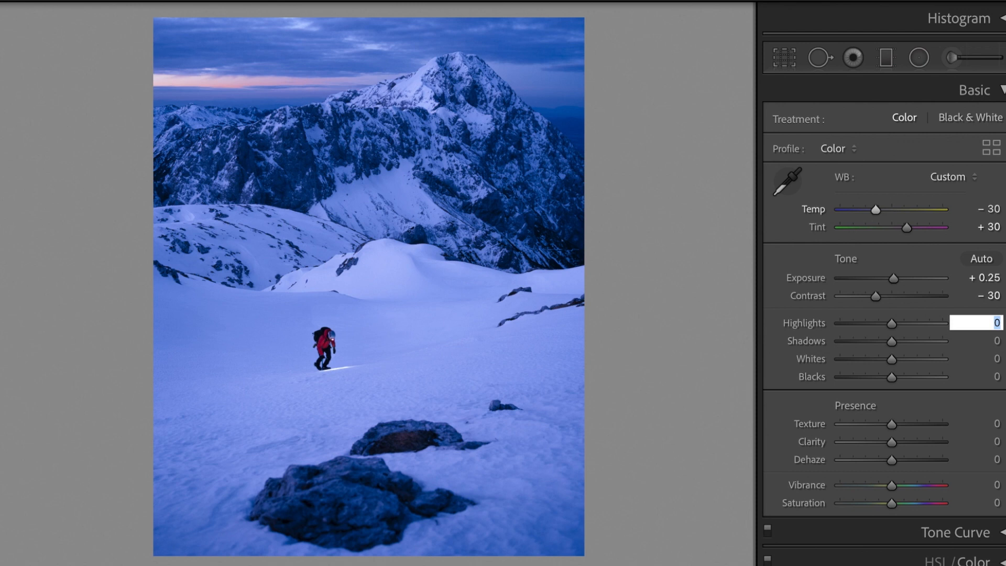
{"action": "type", "text": "5"}
{"action": "key", "text": "Tab"}
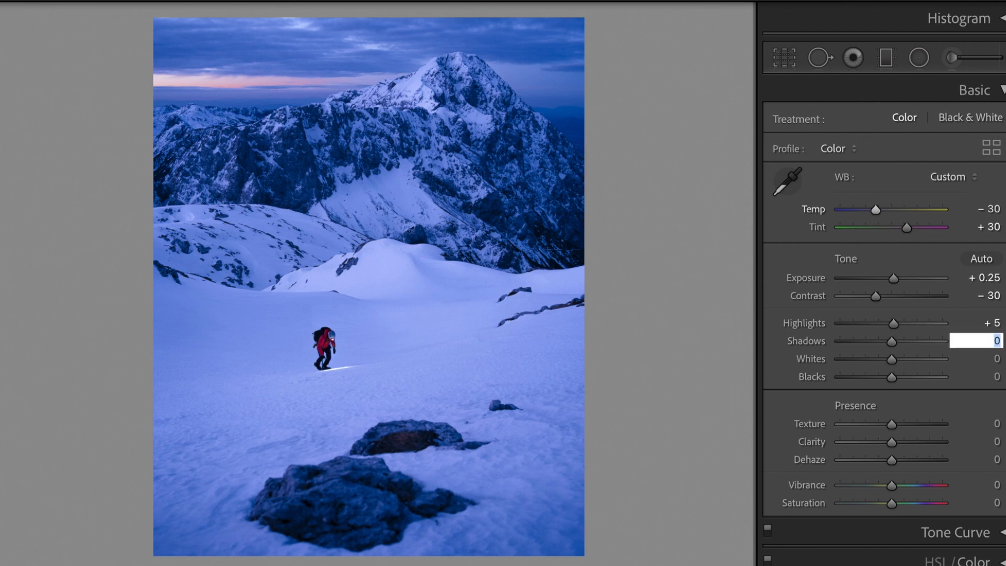
{"action": "type", "text": "-30"}
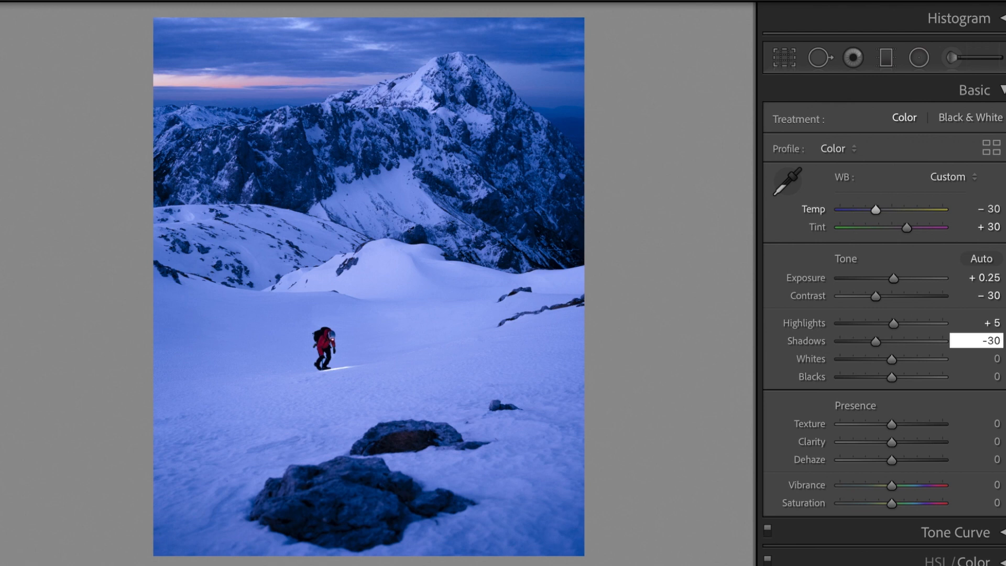
Set Whites to +15 and Blacks to +30
{"action": "key", "text": "Tab"}
{"action": "type", "text": "15"}
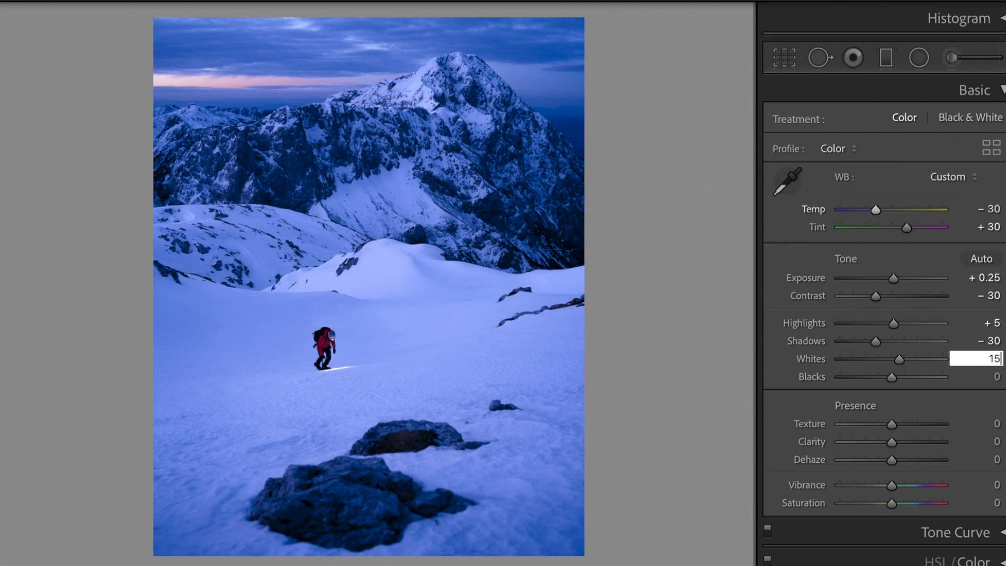
{"action": "key", "text": "Tab"}
{"action": "type", "text": "30"}
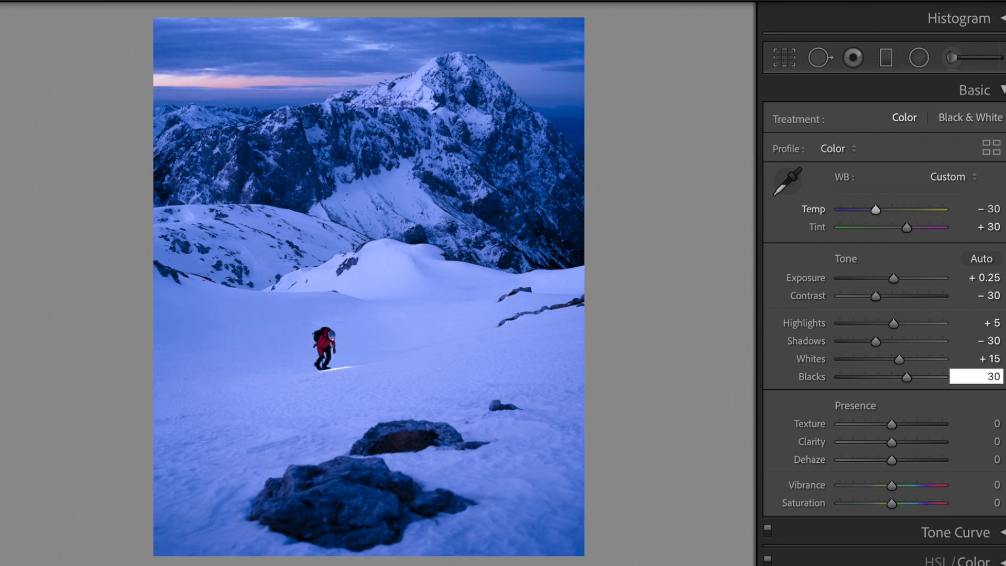
Set the Presence values Clarity to +55 and Dehaze to -5, skipping Texture
{"action": "key", "text": "Tab"}
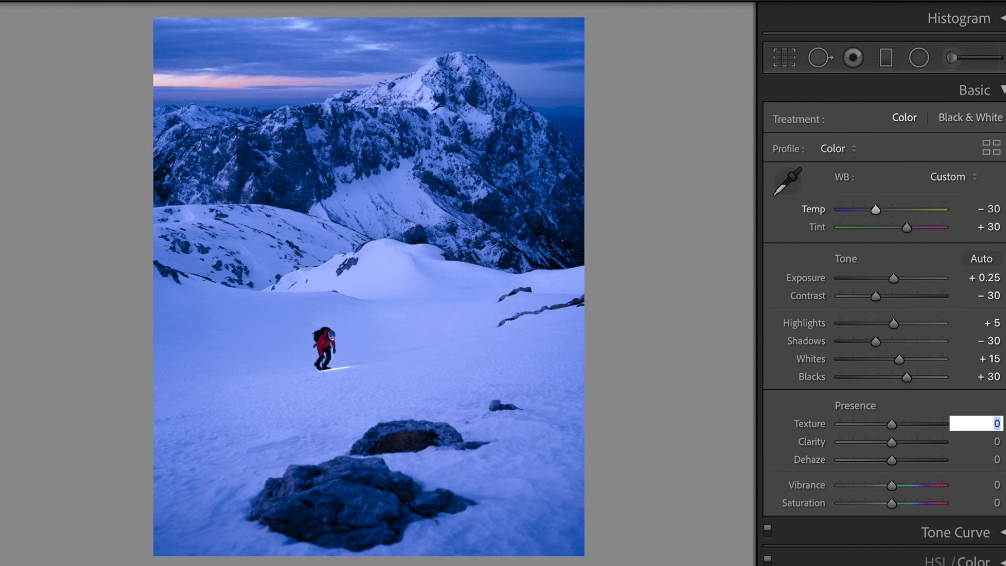
{"action": "key", "text": "Tab"}
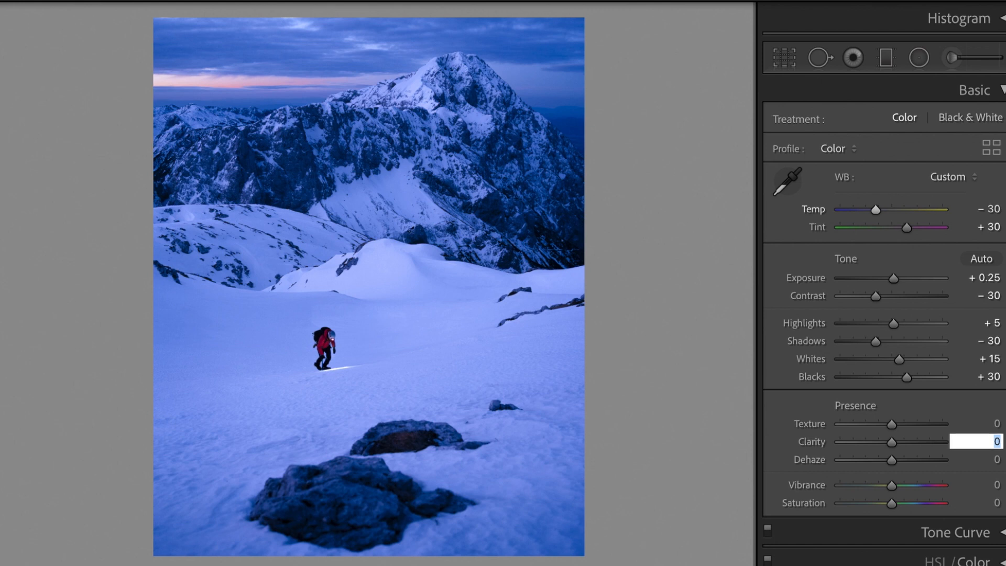
{"action": "type", "text": "55"}
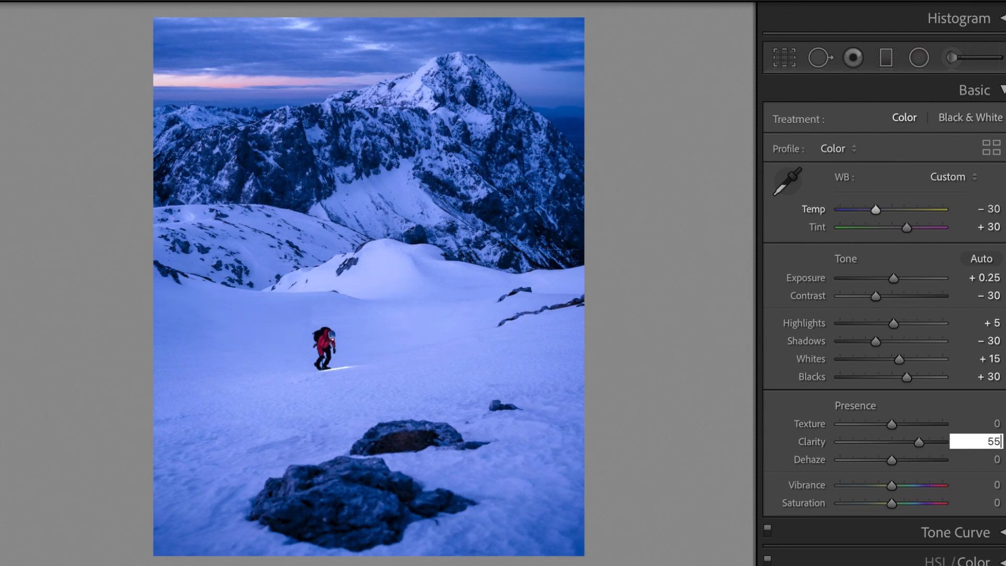
{"action": "key", "text": "Tab"}
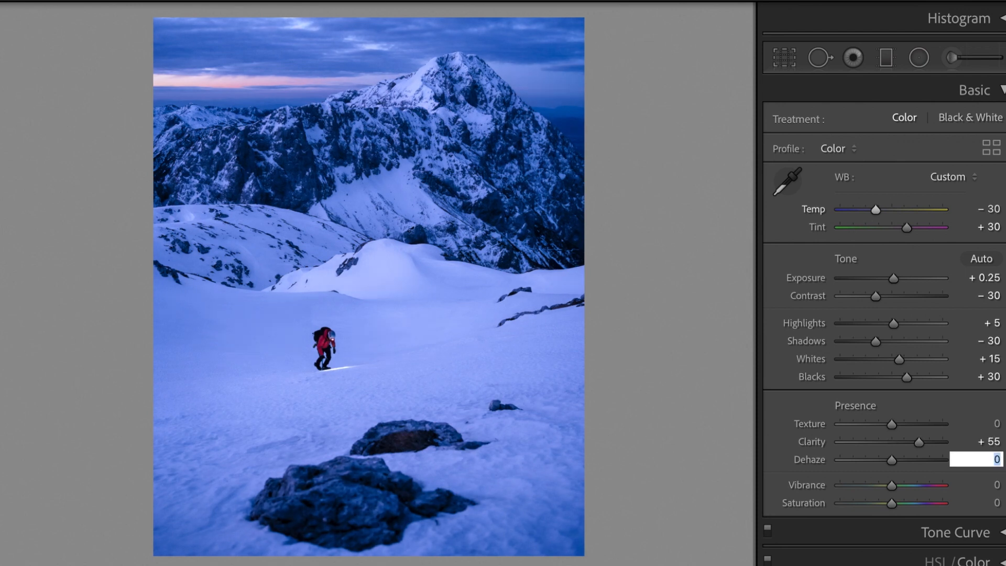
{"action": "type", "text": "-5"}
Set Vibrance to -40 and Saturation to +20, and finish the Basic adjustments
{"action": "key", "text": "Tab"}
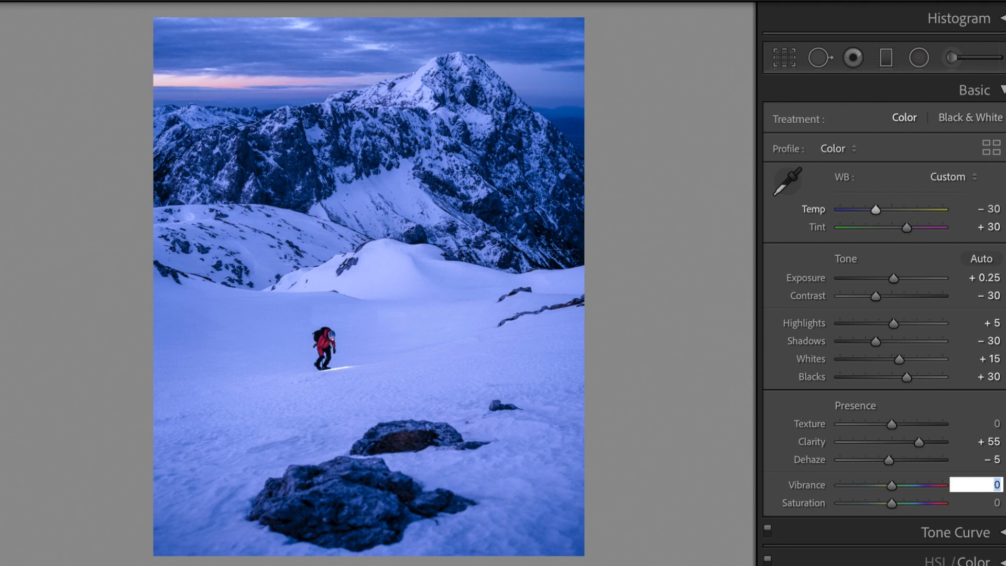
{"action": "type", "text": "-40"}
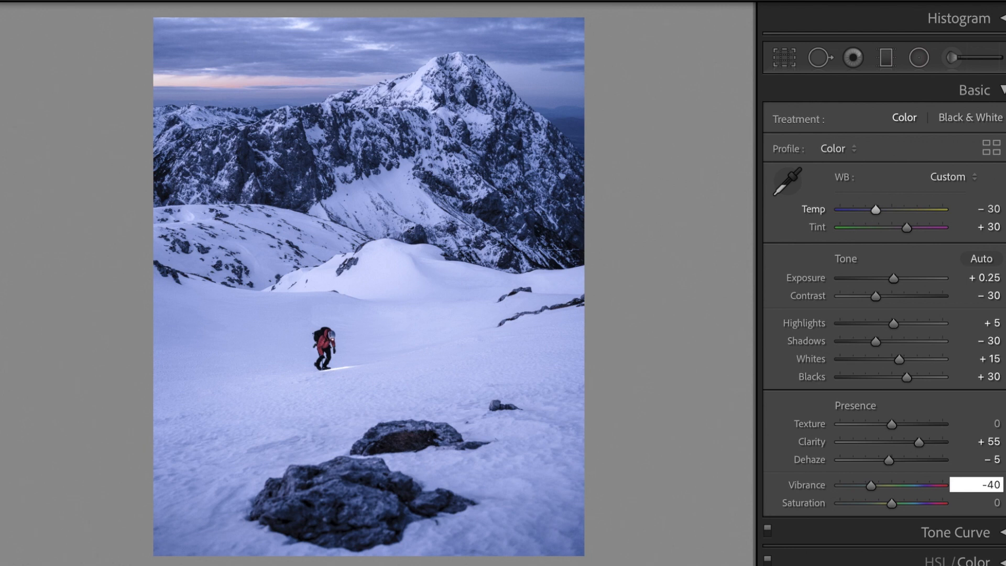
{"action": "key", "text": "Tab"}
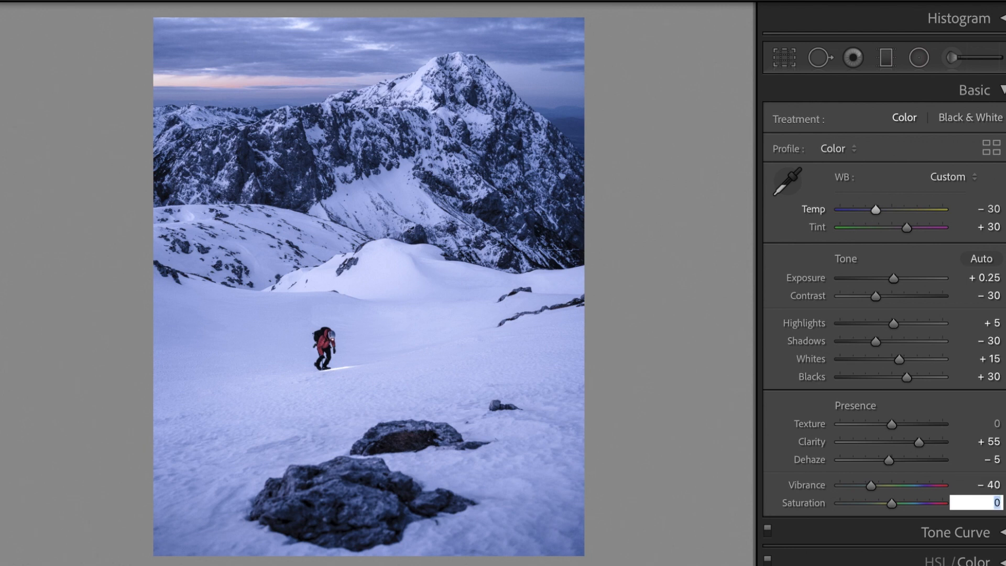
{"action": "type", "text": "20"}
{"action": "key", "text": "Return"}
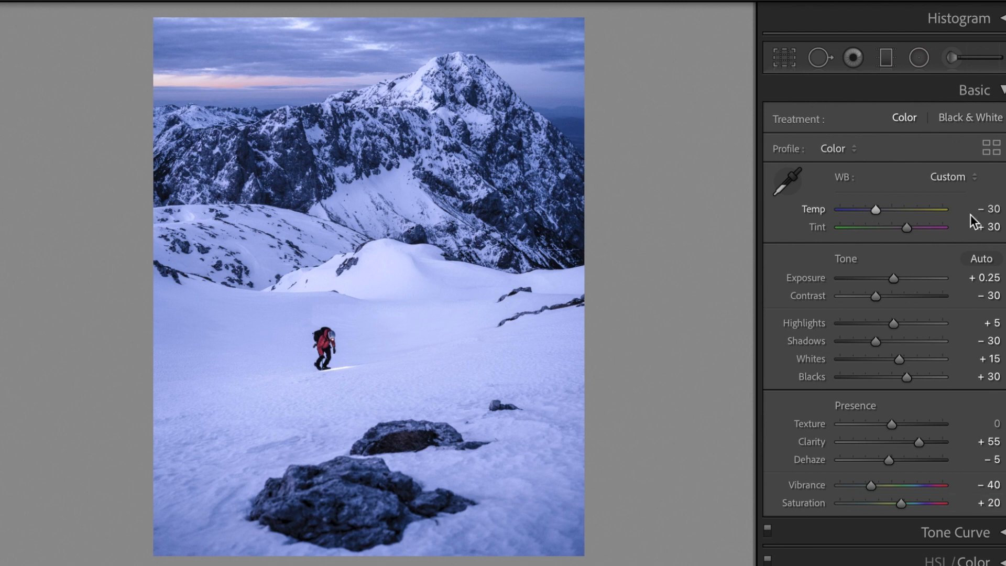
{"action": "left_click", "coordinate": [1002, 90]}
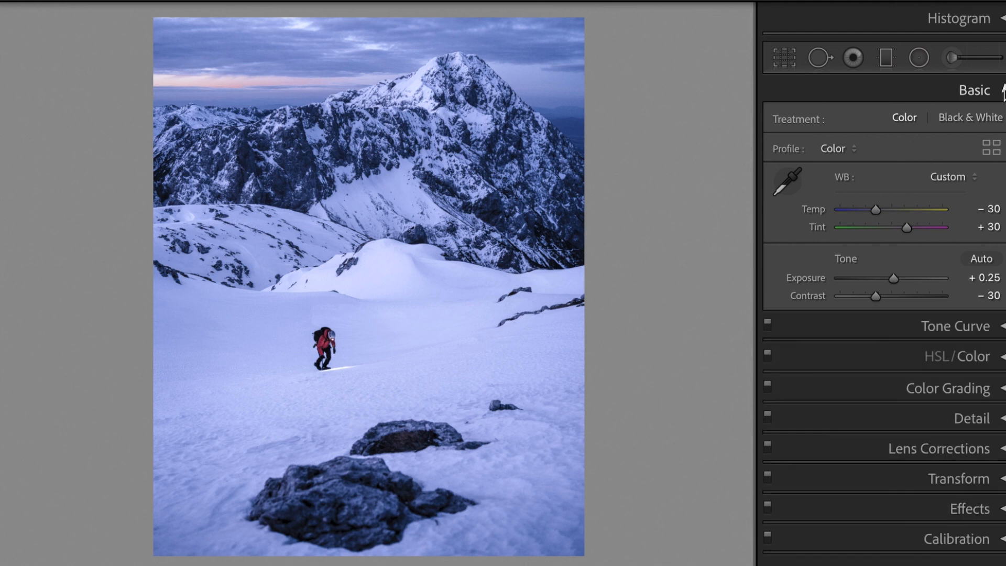
Raise the black point of the main point tone curve to output 7
{"action": "left_click", "coordinate": [1001, 120]}
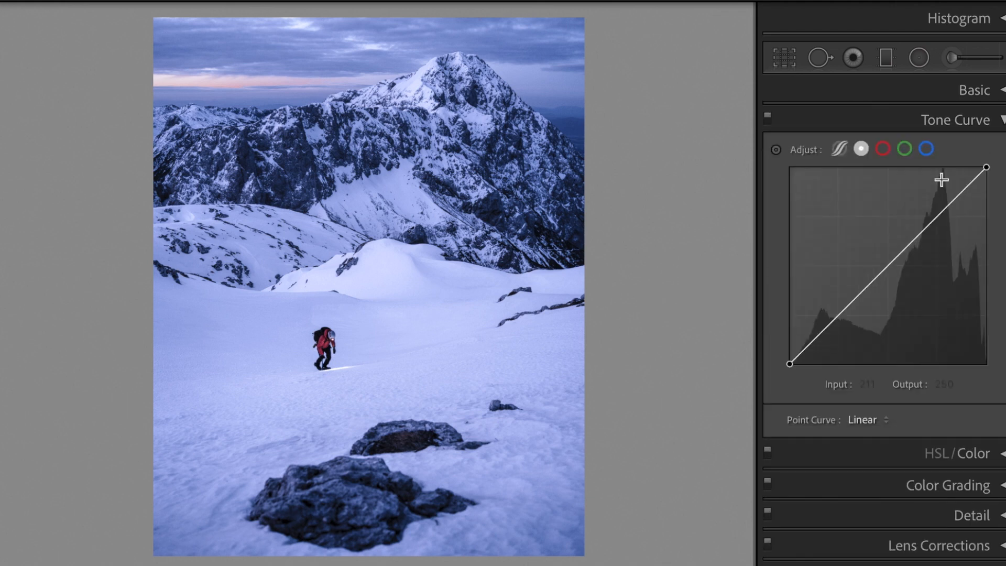
{"action": "left_click", "coordinate": [790, 361]}
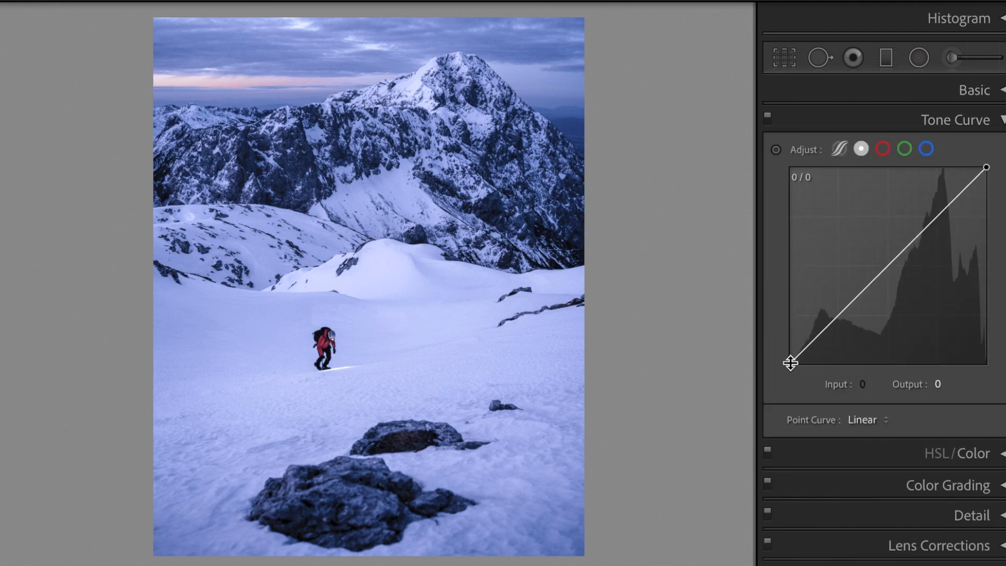
{"action": "left_click", "coordinate": [948, 385]}
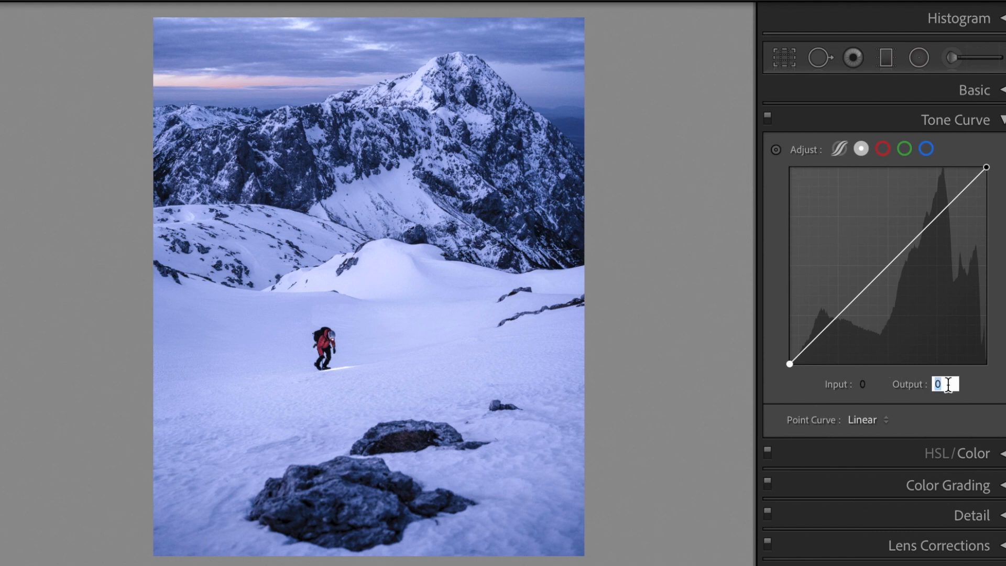
{"action": "type", "text": "7"}
{"action": "key", "text": "Return"}
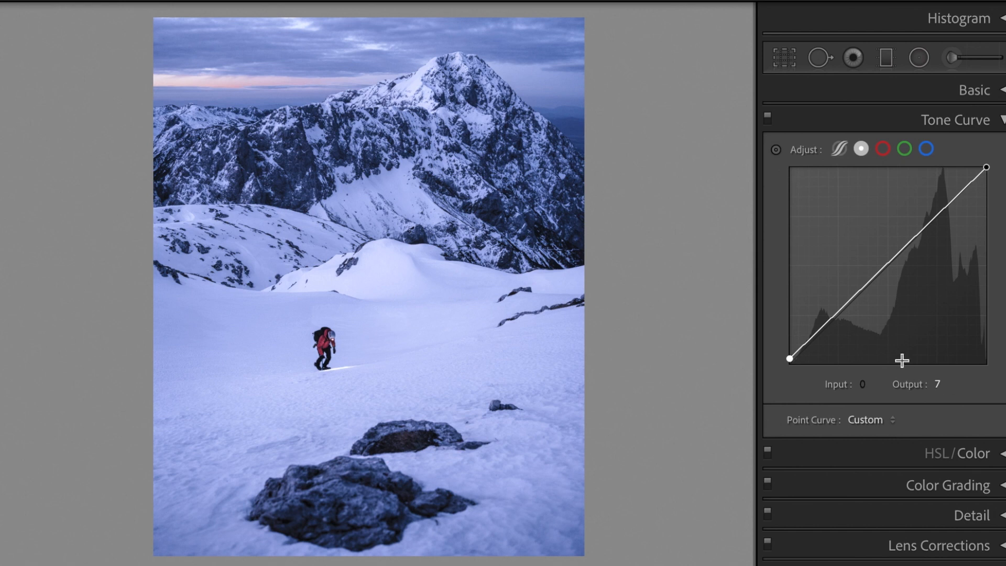
Add a point in the shadows of the main tone curve at input 41, output 38
{"action": "left_click", "coordinate": [820, 329]}
{"action": "left_click", "coordinate": [878, 385]}
{"action": "type", "text": "41"}
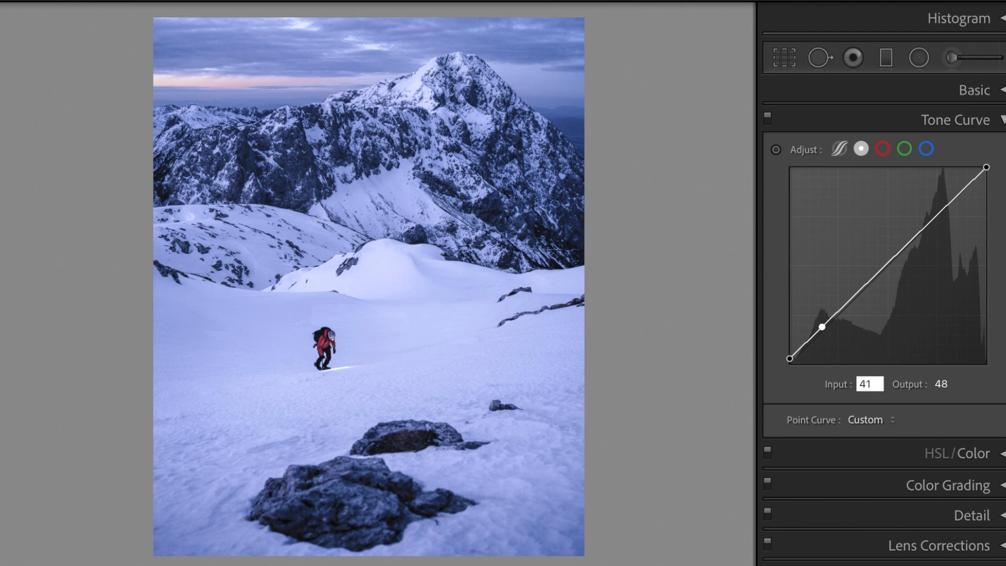
{"action": "key", "text": "Tab"}
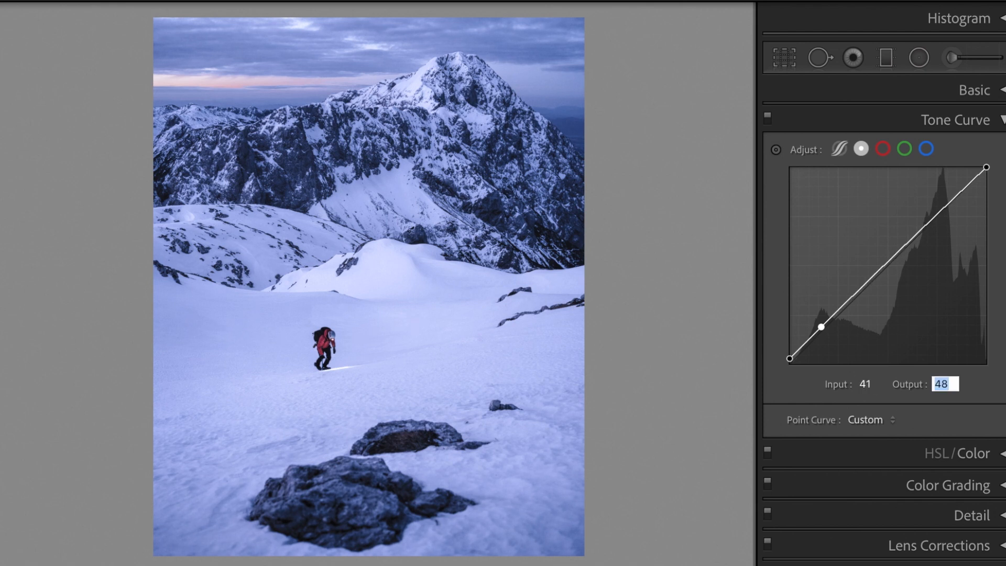
{"action": "type", "text": "38"}
{"action": "key", "text": "Return"}
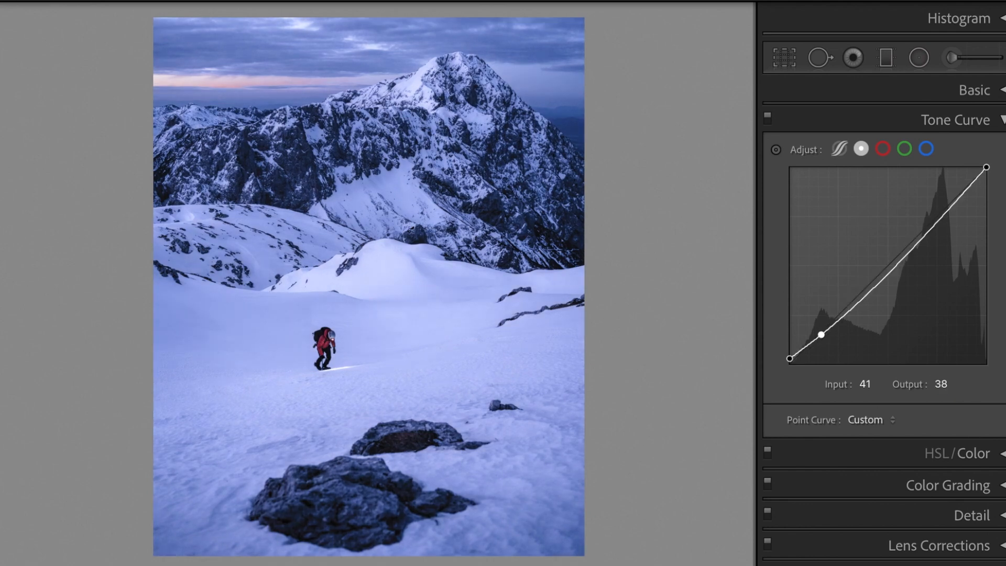
Add another point to the main tone curve at input 83, output 76
{"action": "left_click", "coordinate": [856, 303]}
{"action": "left_click", "coordinate": [876, 385]}
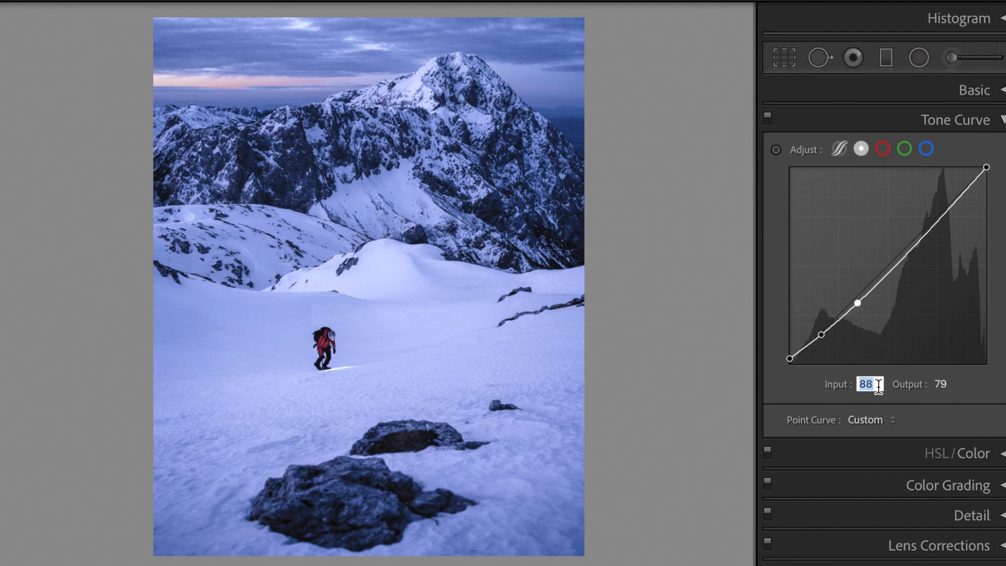
{"action": "type", "text": "83"}
{"action": "key", "text": "Tab"}
{"action": "type", "text": "76"}
{"action": "key", "text": "Return"}
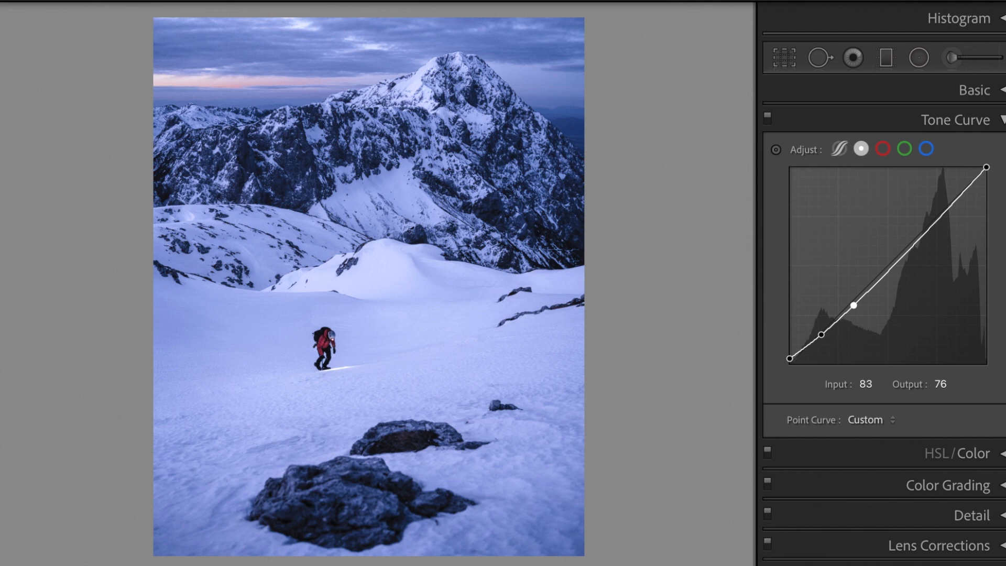
Add a midtone point to the main tone curve at input 132, output 122
{"action": "left_click", "coordinate": [890, 268]}
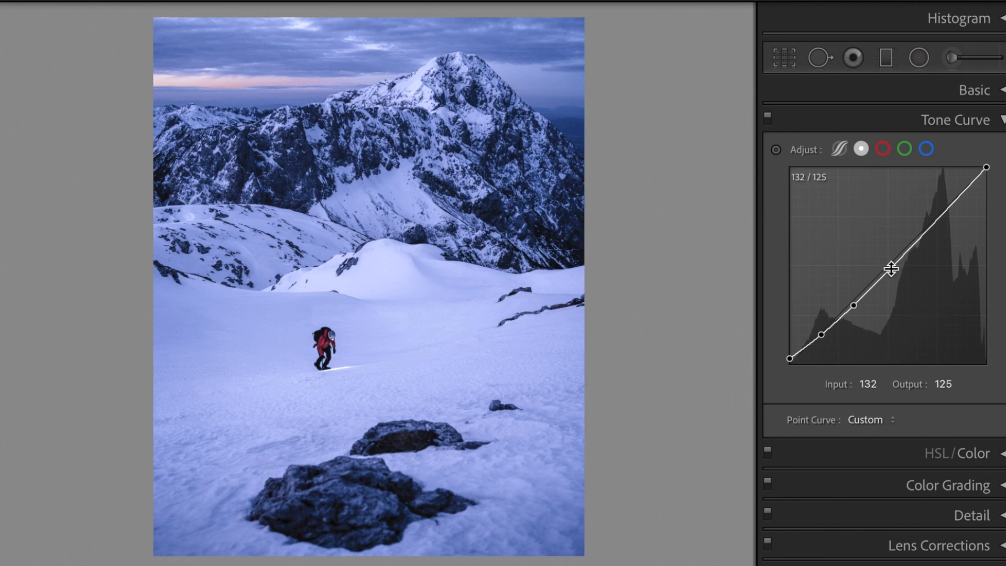
{"action": "left_click", "coordinate": [956, 388]}
{"action": "type", "text": "122"}
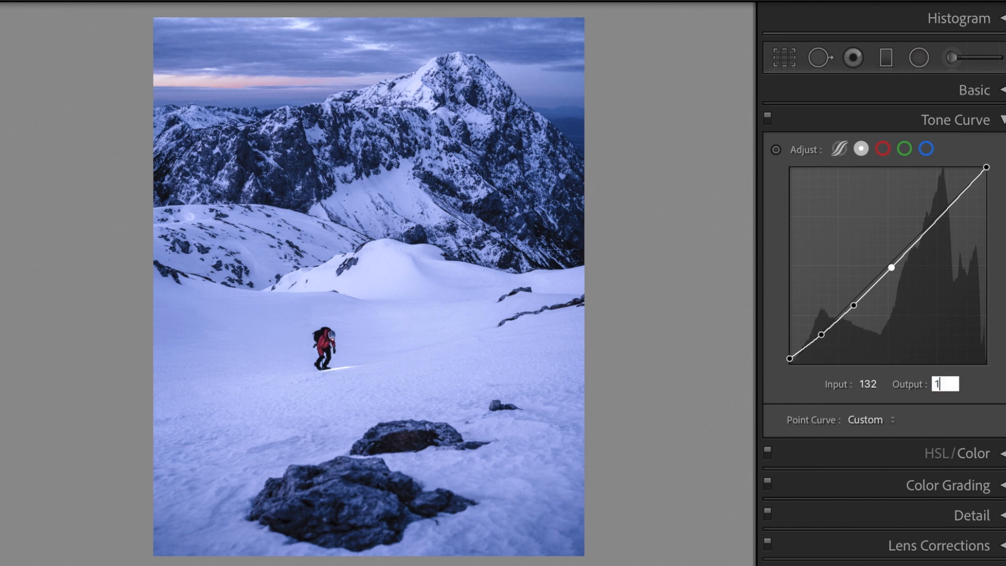
{"action": "key", "text": "Return"}
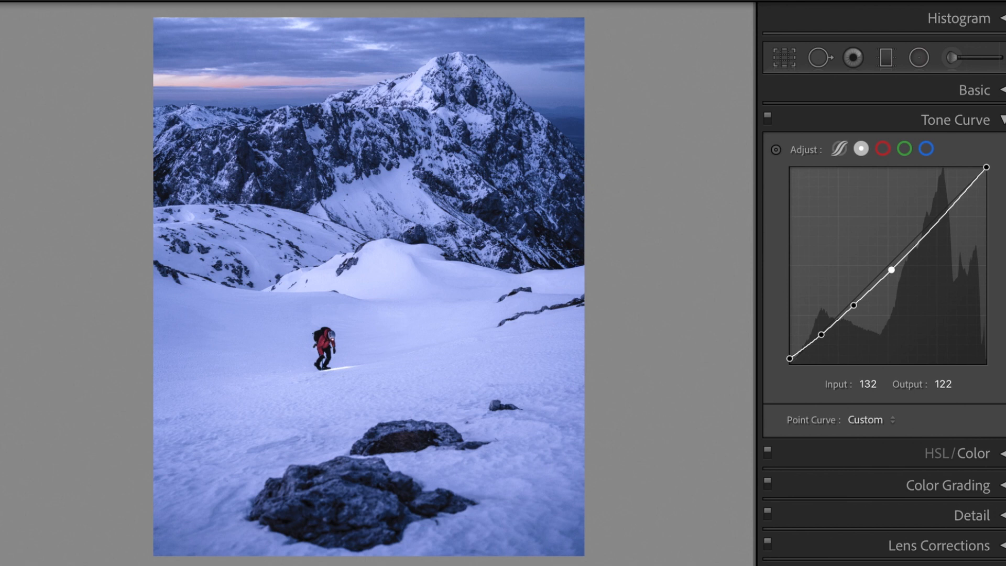
Move the black point of the blue channel tone curve to input 12, output 19
{"action": "left_click", "coordinate": [926, 150]}
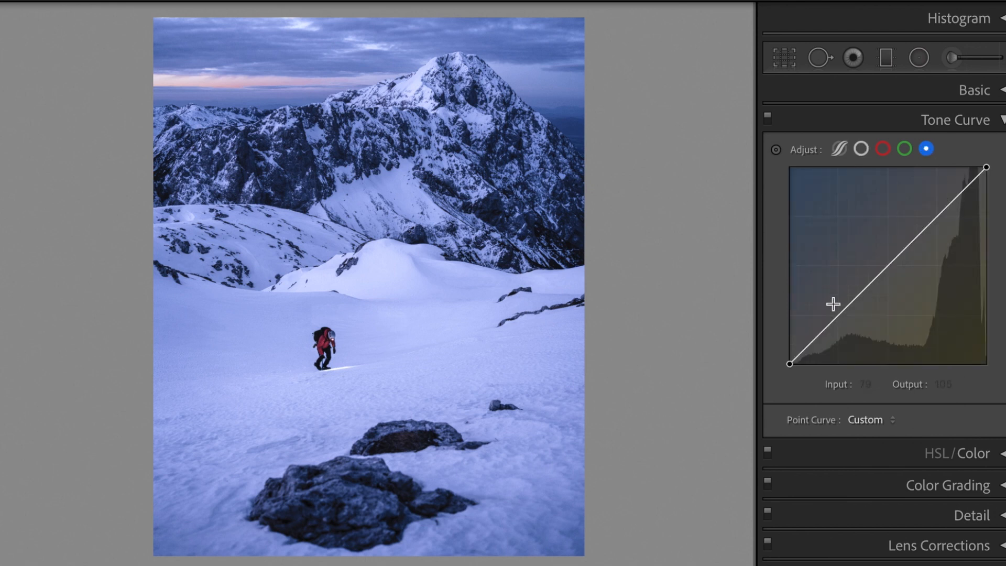
{"action": "left_click", "coordinate": [790, 363]}
{"action": "left_click", "coordinate": [869, 387]}
{"action": "type", "text": "12"}
{"action": "key", "text": "Tab"}
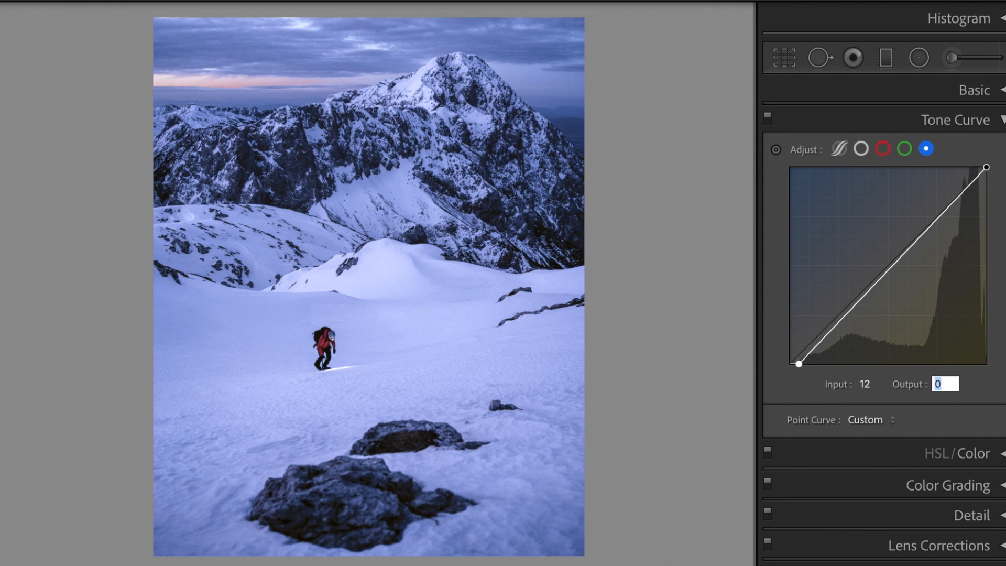
{"action": "type", "text": "19"}
{"action": "key", "text": "Return"}
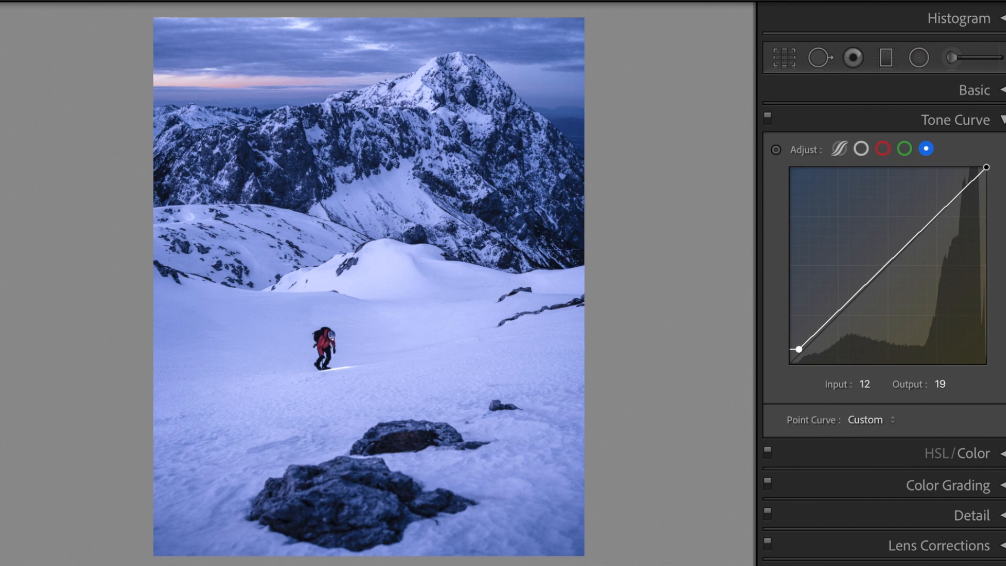
Add a shadow point to the blue channel curve at input 50, output 53, and close the tone curve settings
{"action": "left_click", "coordinate": [846, 302]}
{"action": "left_click", "coordinate": [878, 384]}
{"action": "type", "text": "50"}
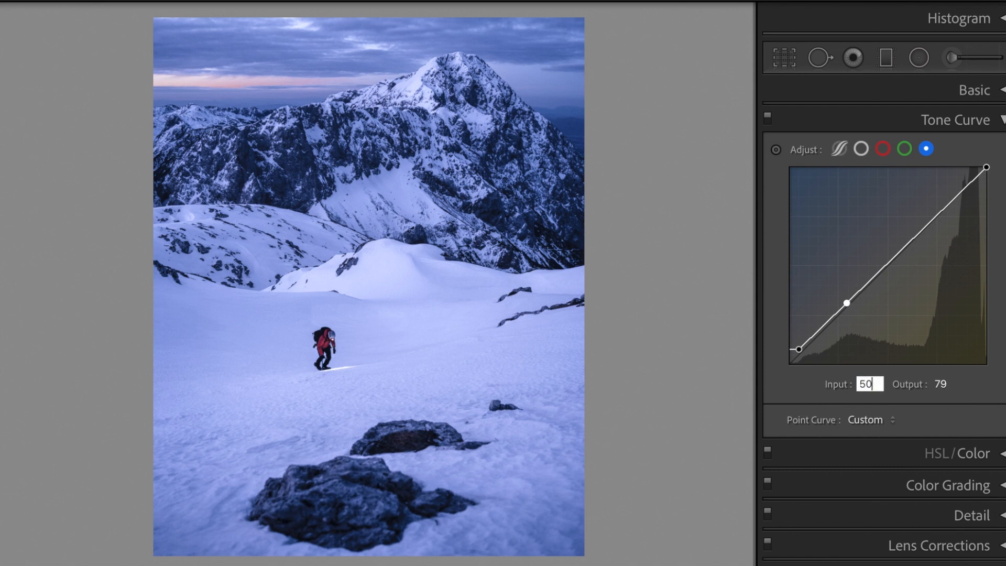
{"action": "key", "text": "Tab"}
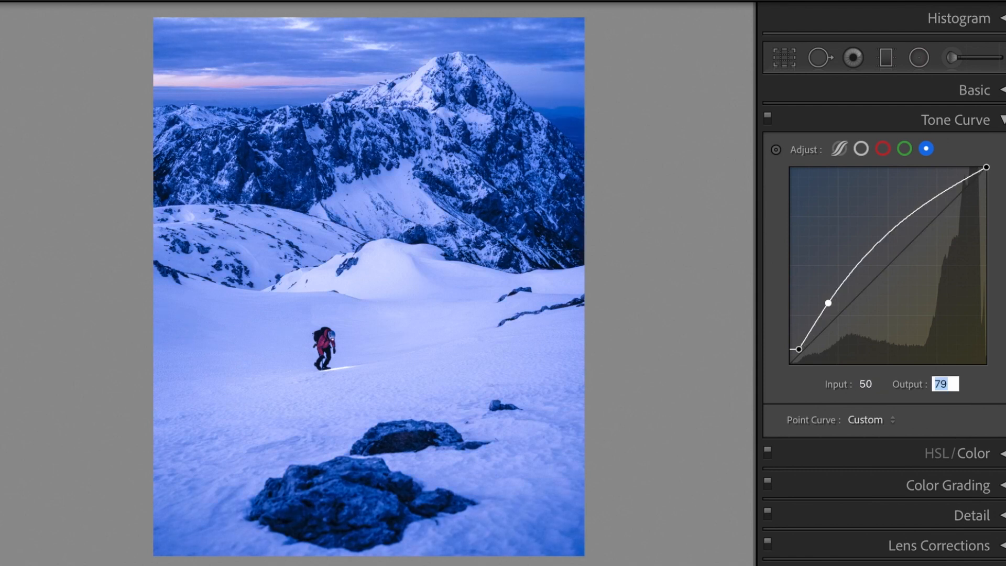
{"action": "type", "text": "53"}
{"action": "key", "text": "Return"}
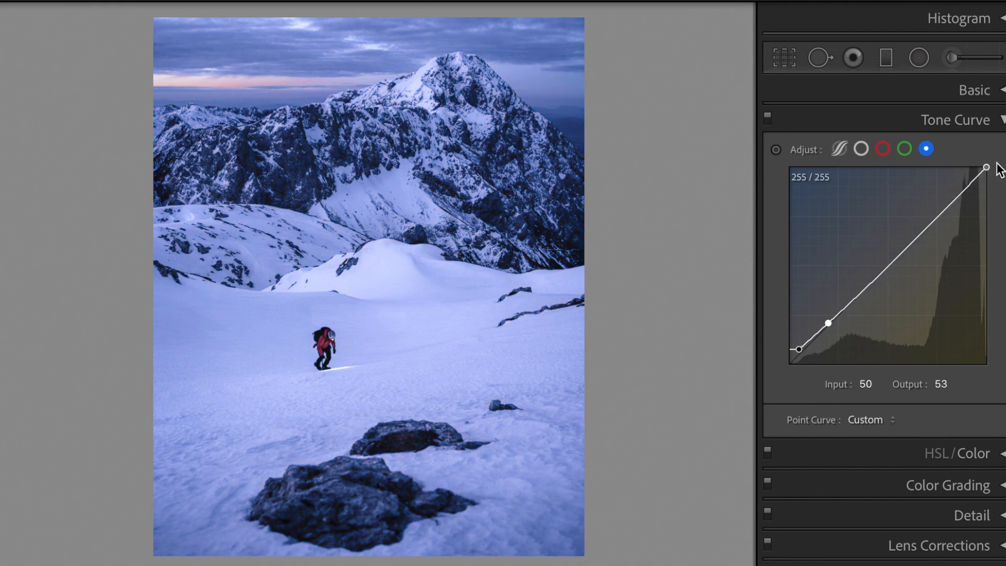
{"action": "left_click", "coordinate": [1001, 120]}
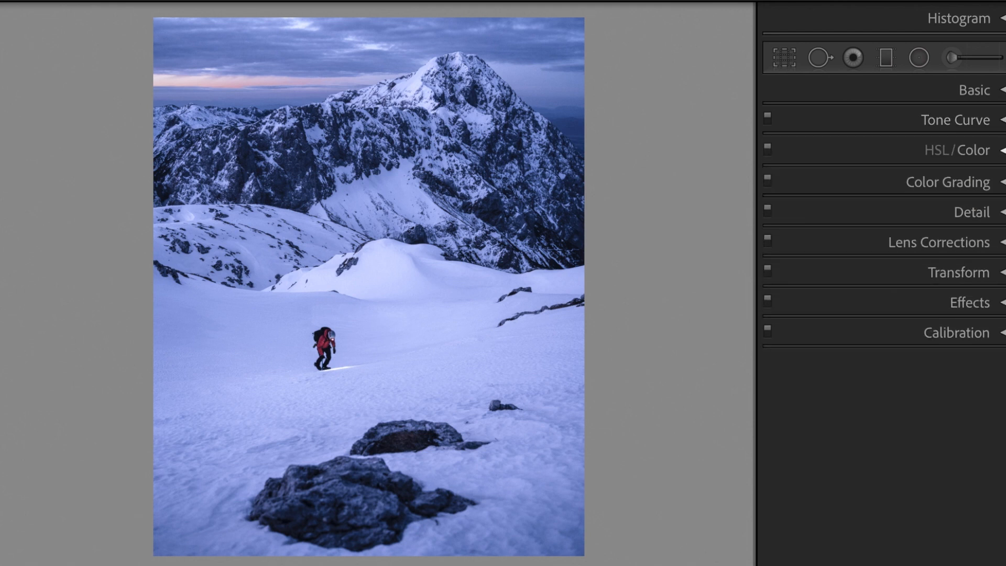
In the HSL/Color adjustments, set the red hue to -45 and the red saturation to -60
{"action": "left_click", "coordinate": [1003, 150]}
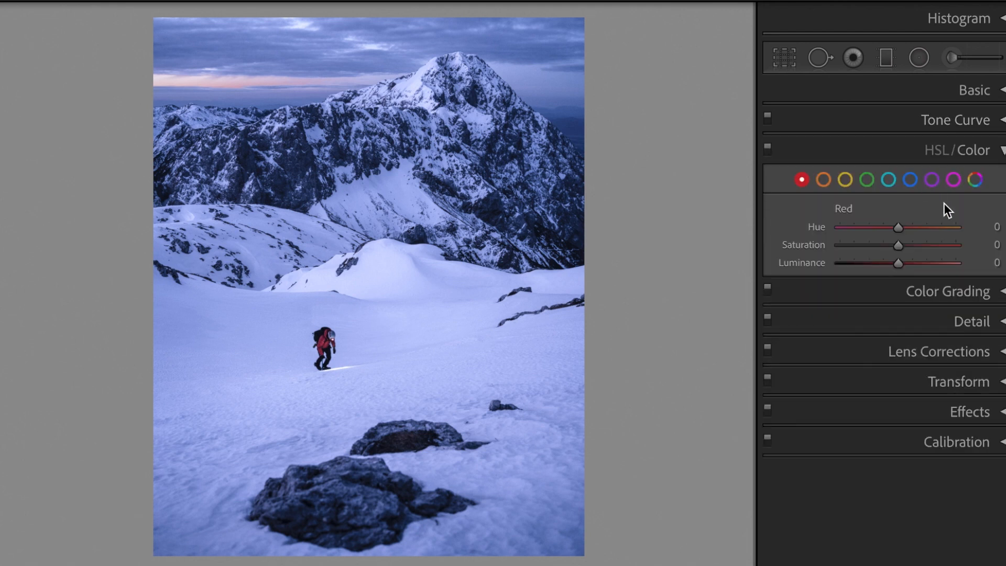
{"action": "left_click", "coordinate": [974, 227]}
{"action": "type", "text": "-45"}
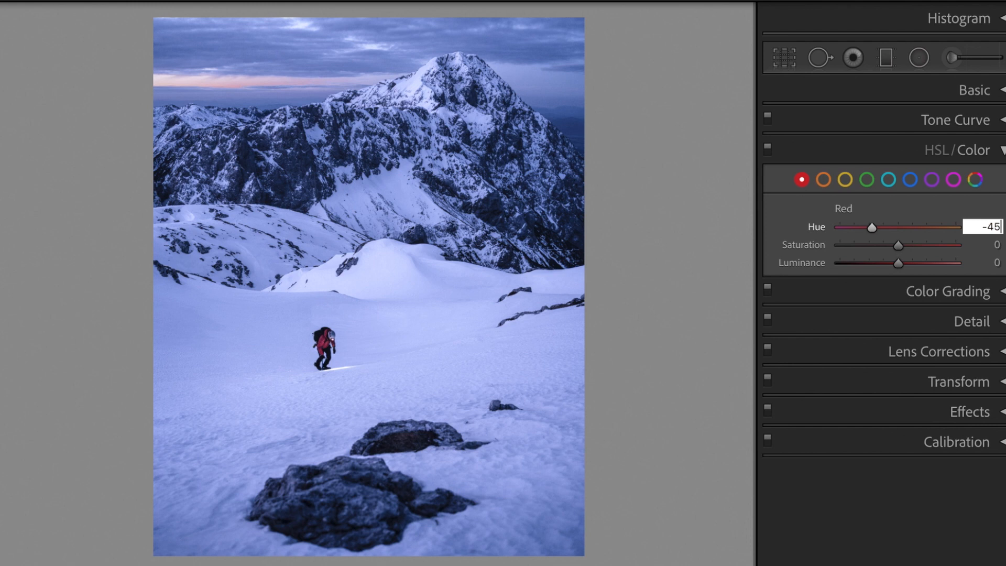
{"action": "key", "text": "Tab"}
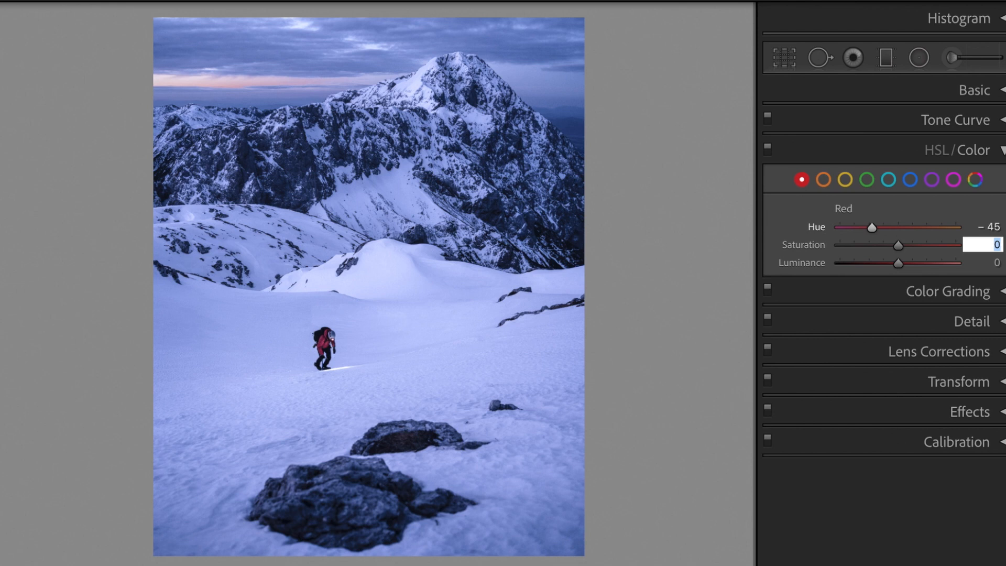
{"action": "type", "text": "-60"}
{"action": "key", "text": "Return"}
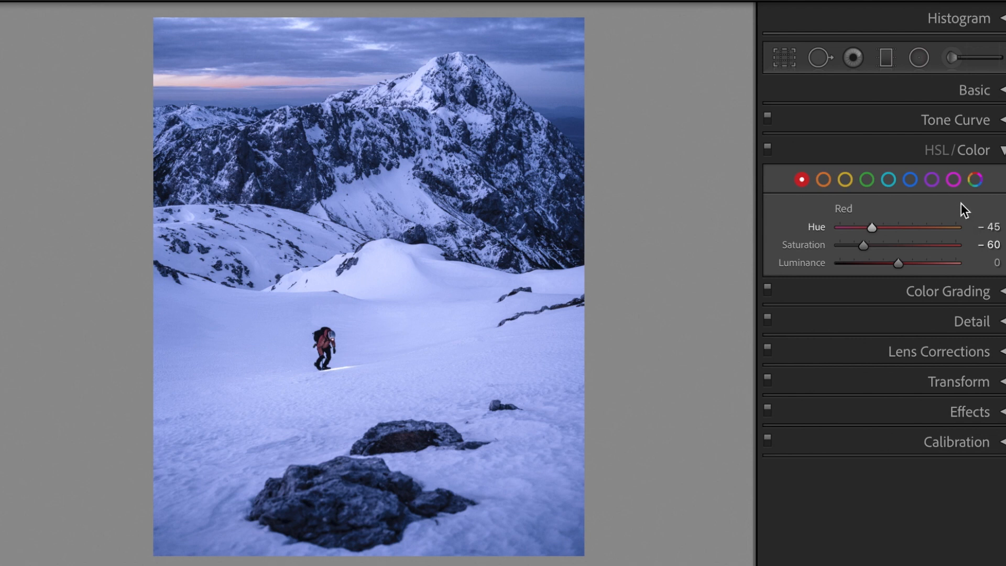
Set the orange hue to -50 and the orange saturation to -75
{"action": "left_click", "coordinate": [828, 179]}
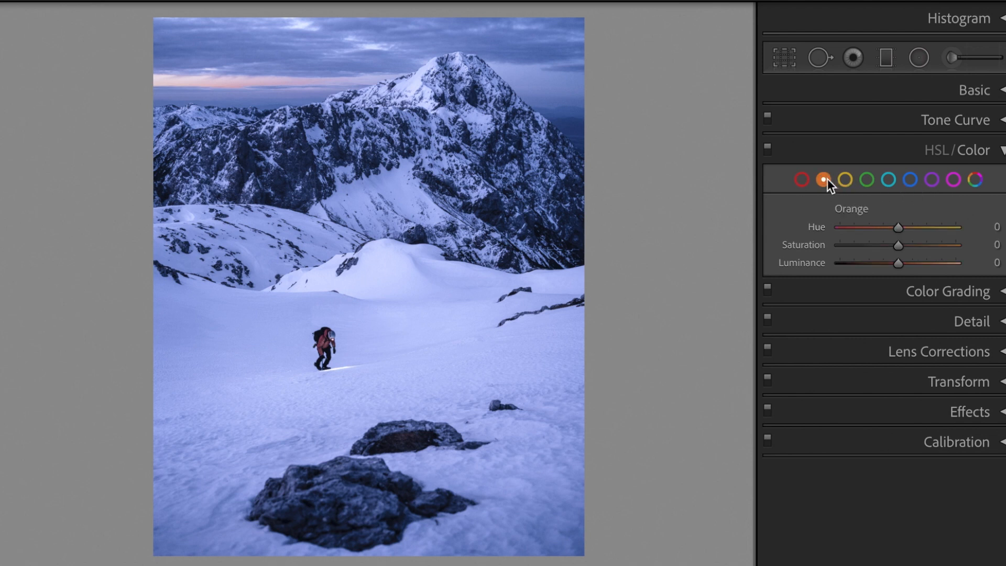
{"action": "left_click", "coordinate": [975, 229]}
{"action": "type", "text": "-50"}
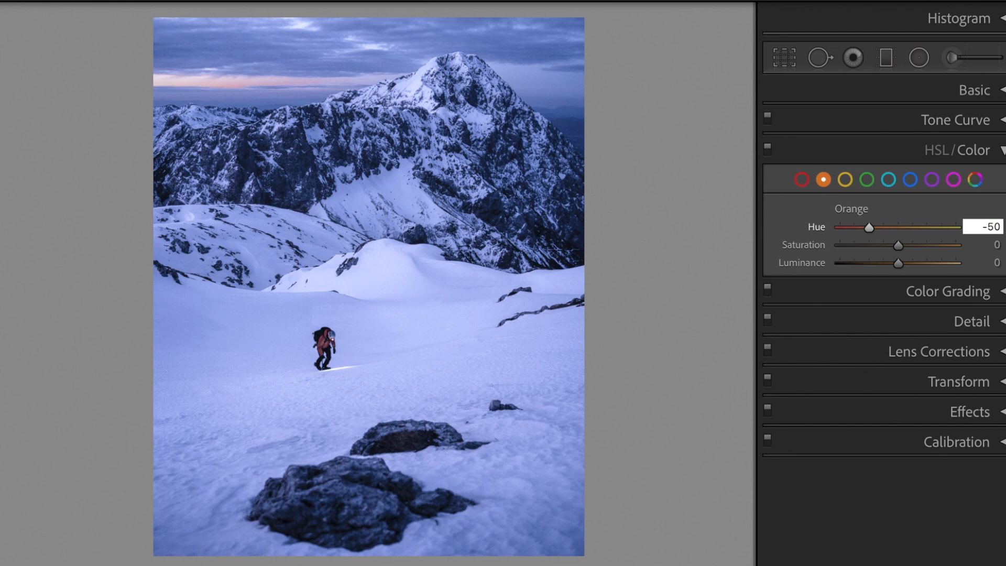
{"action": "key", "text": "Tab"}
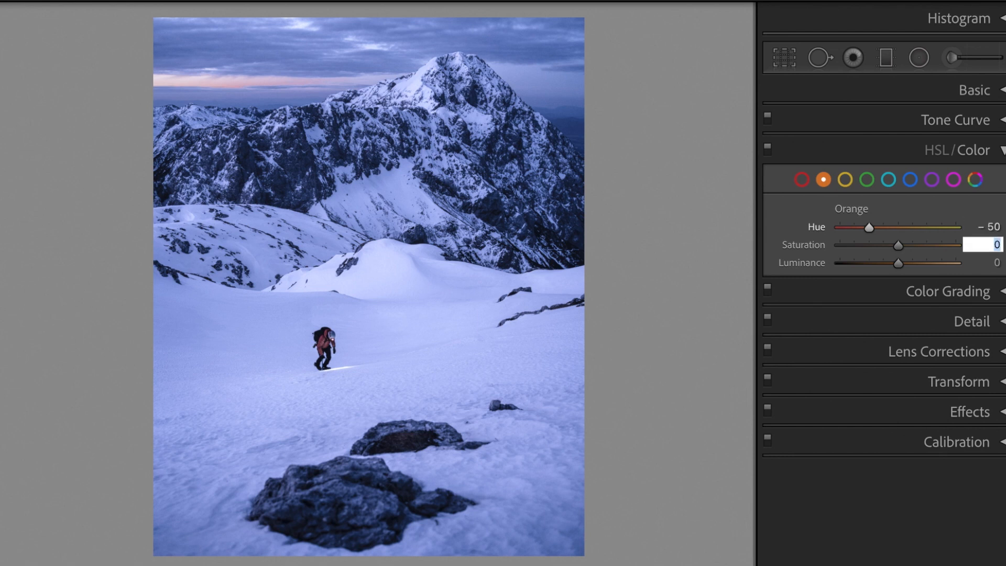
{"action": "type", "text": "-75"}
{"action": "key", "text": "Return"}
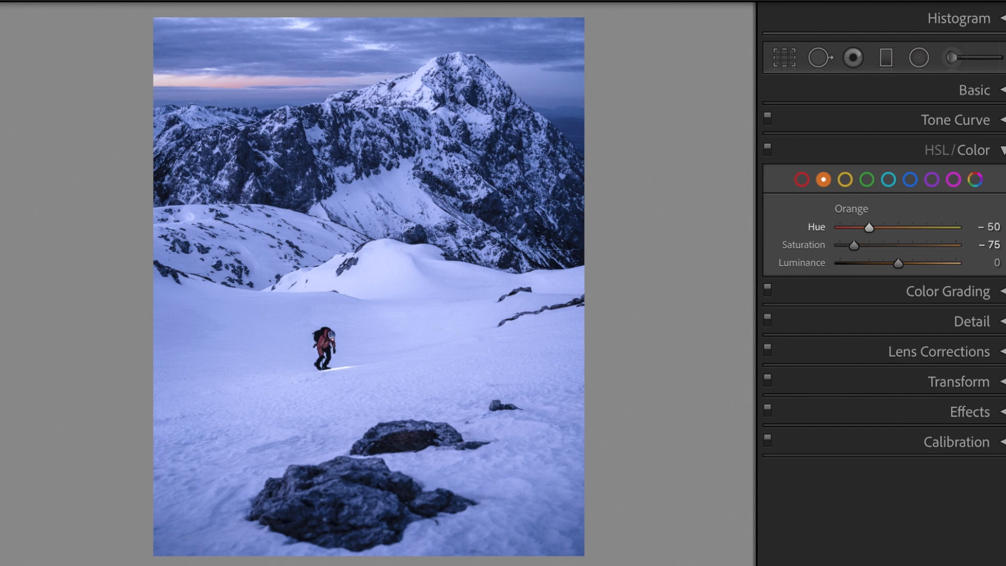
Set the yellow hue to -80 and the yellow saturation to -50
{"action": "left_click", "coordinate": [845, 180]}
{"action": "left_click", "coordinate": [972, 227]}
{"action": "type", "text": "-"}
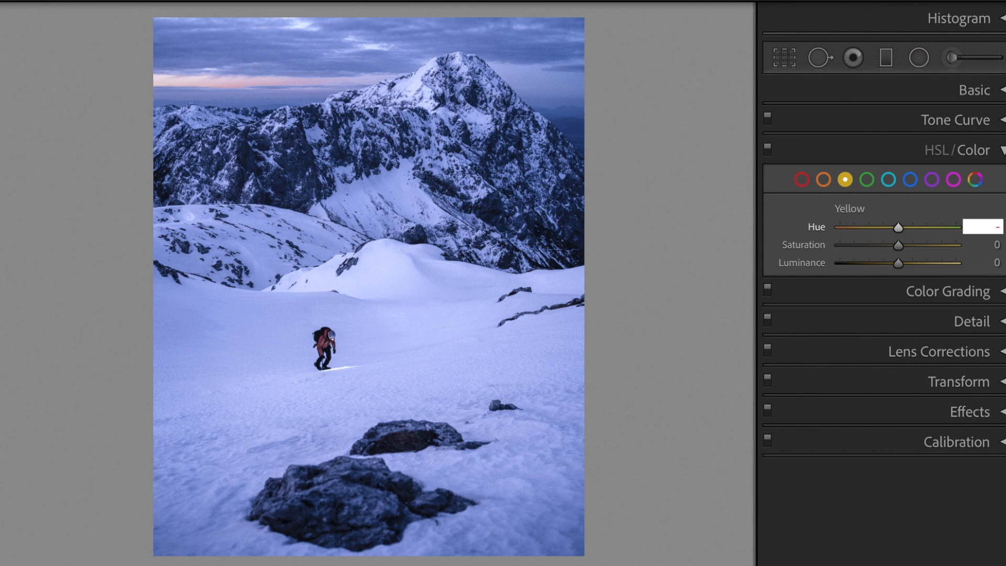
{"action": "type", "text": "80"}
{"action": "key", "text": "Tab"}
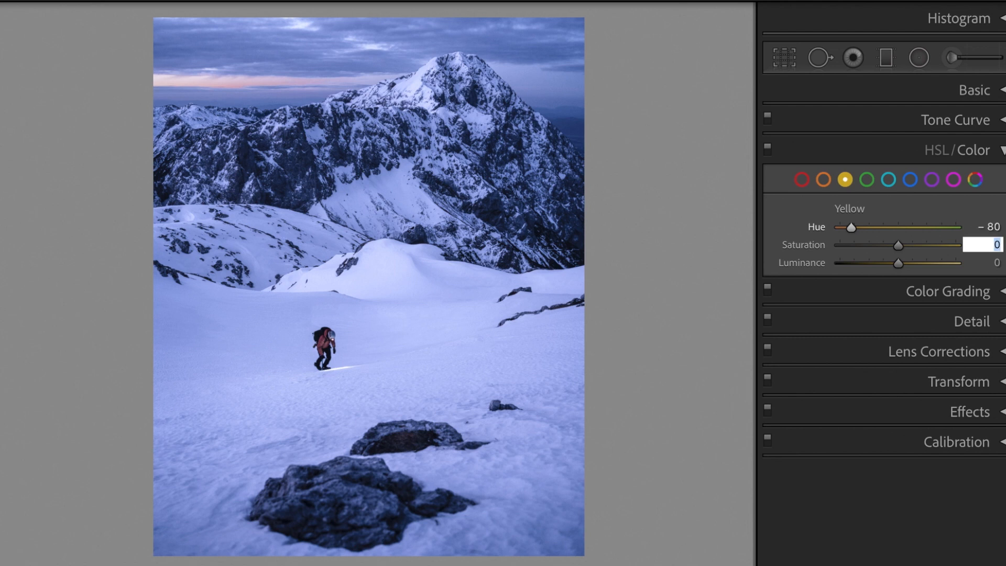
{"action": "type", "text": "-50"}
{"action": "key", "text": "Return"}
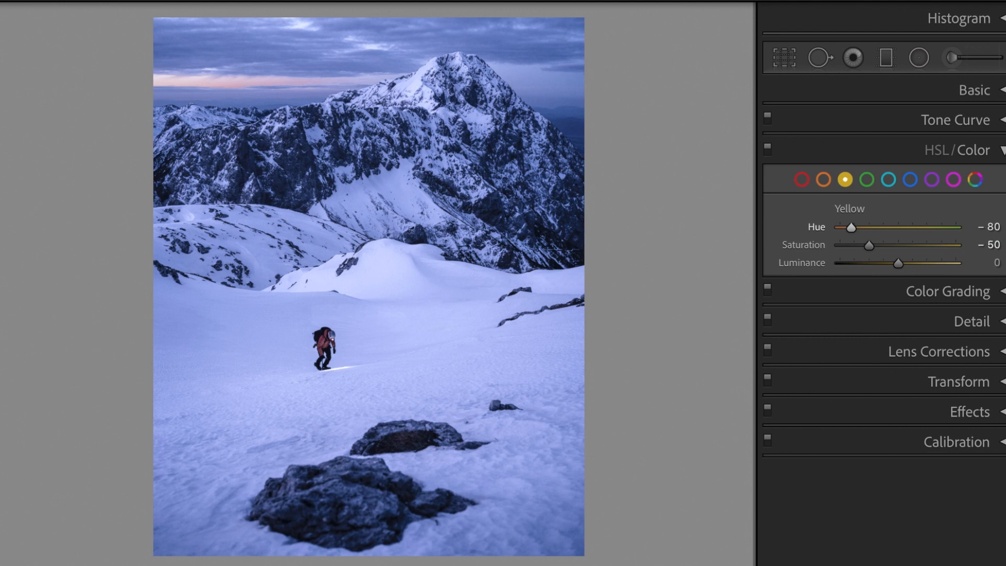
Set the green color range to hue +25, saturation -90 and luminance +10
{"action": "left_click", "coordinate": [866, 180]}
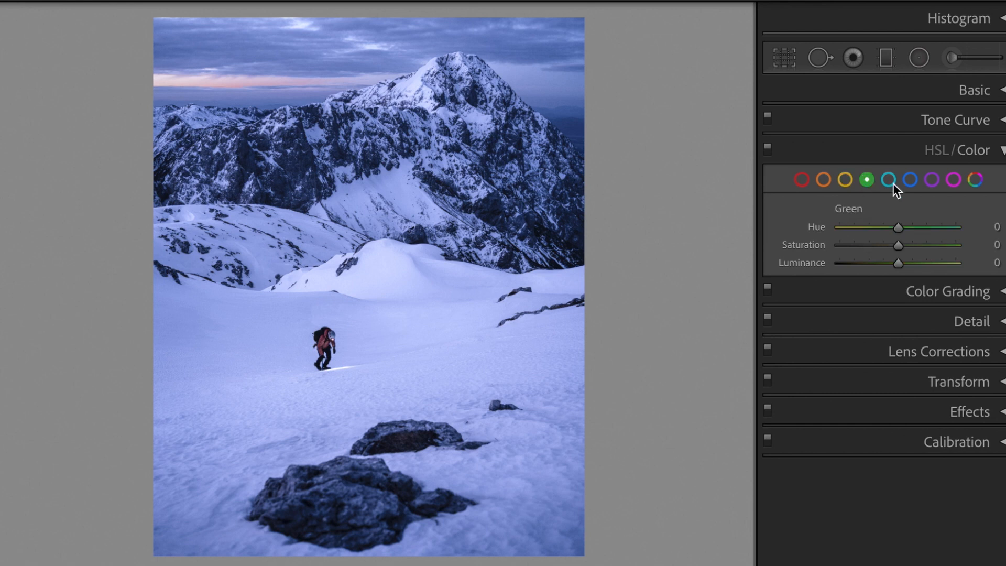
{"action": "left_click", "coordinate": [976, 231]}
{"action": "type", "text": "25"}
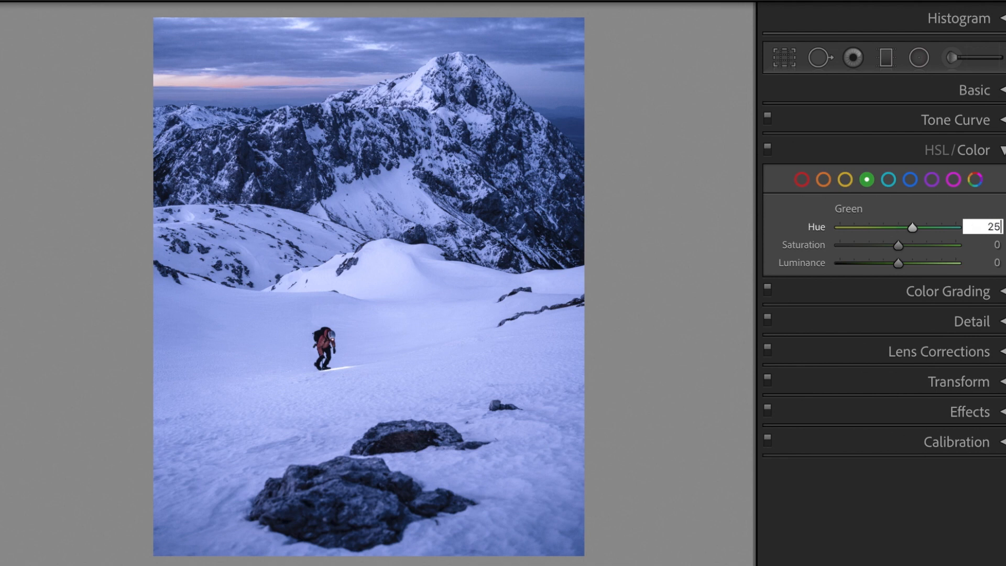
{"action": "key", "text": "Tab"}
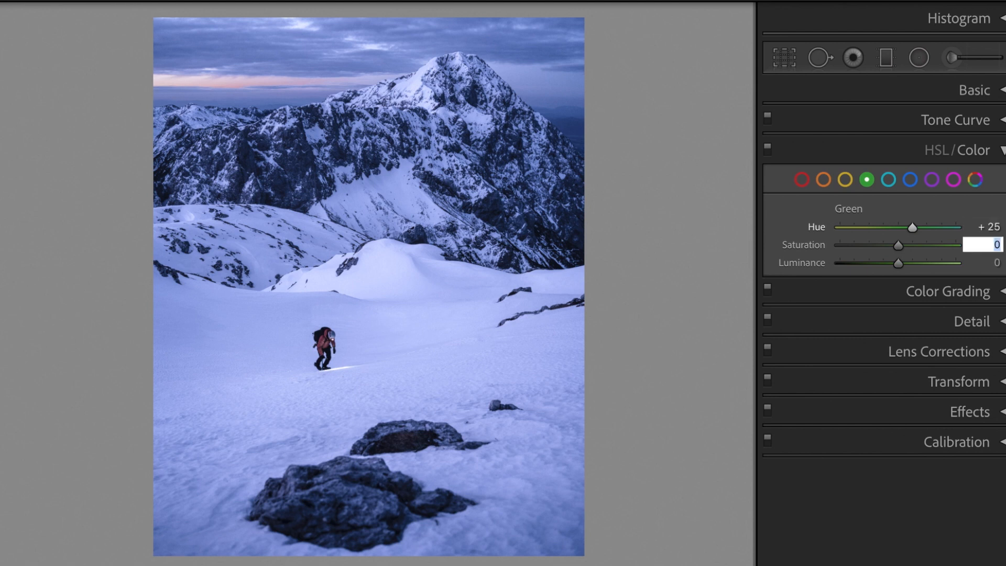
{"action": "type", "text": "-90"}
{"action": "key", "text": "Tab"}
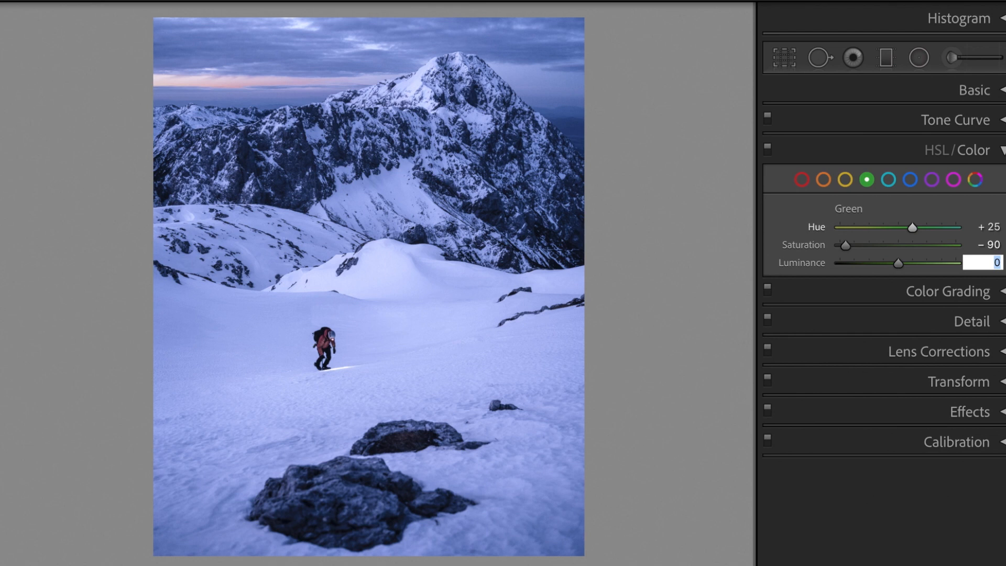
{"action": "type", "text": "10"}
{"action": "key", "text": "Return"}
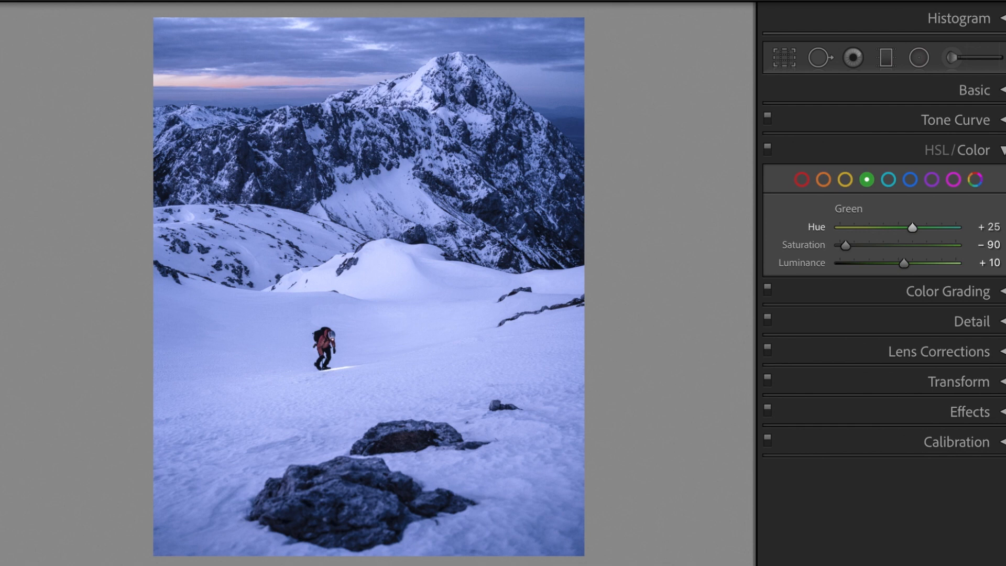
Raise the saturation of the aqua color range to +25
{"action": "left_click", "coordinate": [889, 179]}
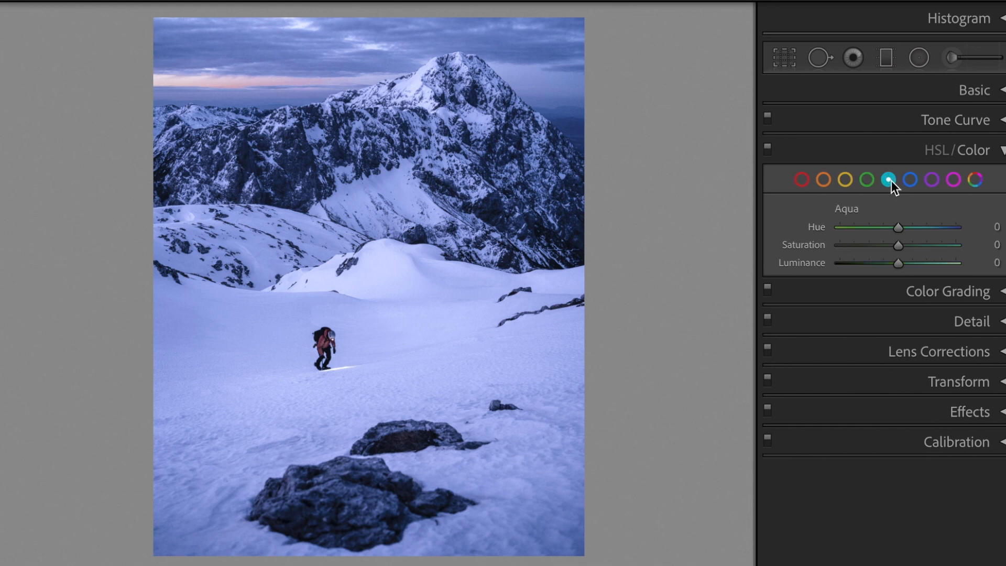
{"action": "left_click", "coordinate": [977, 249]}
{"action": "type", "text": "25"}
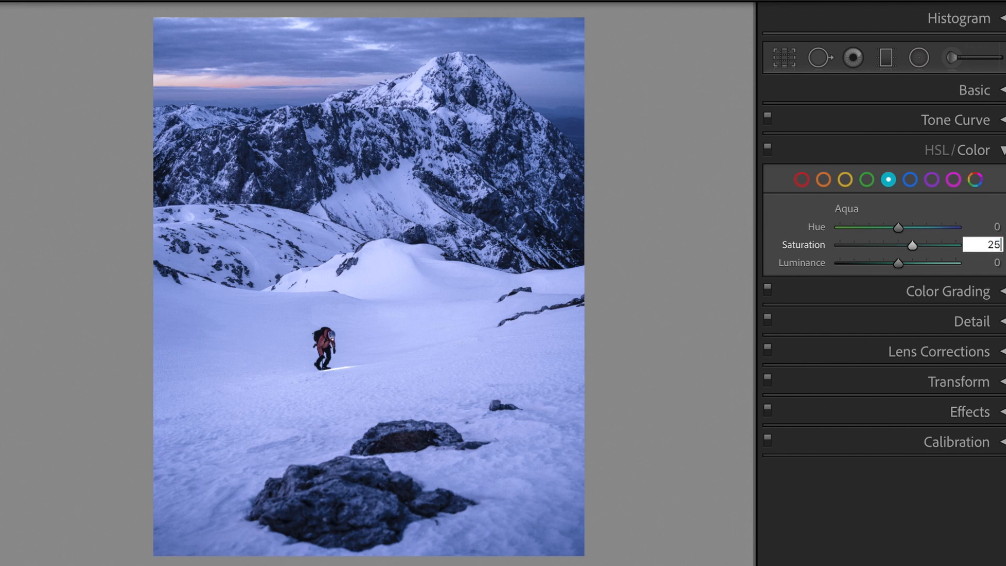
{"action": "key", "text": "Return"}
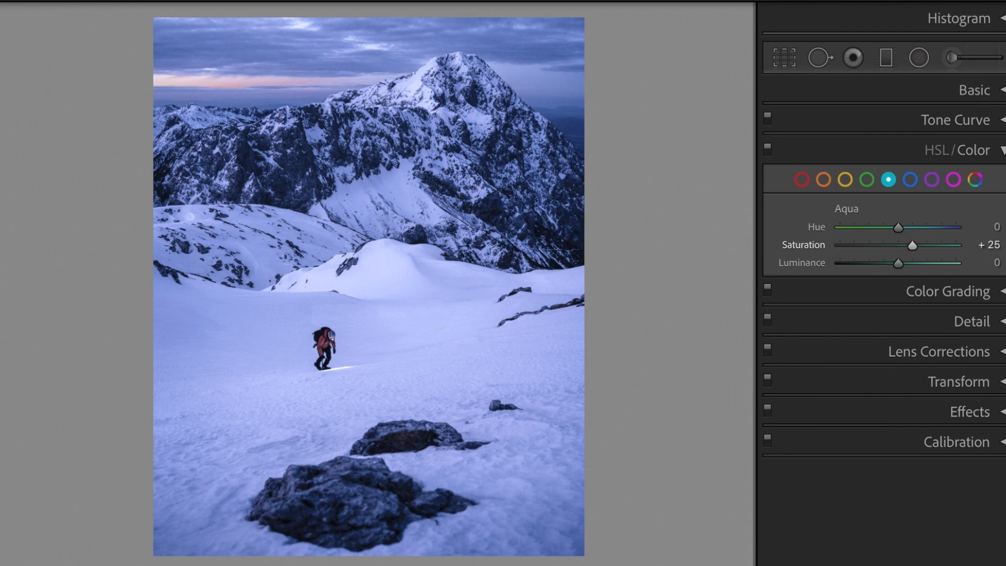
Set the blue color range's saturation to +25 and its luminance to -10
{"action": "left_click", "coordinate": [912, 180]}
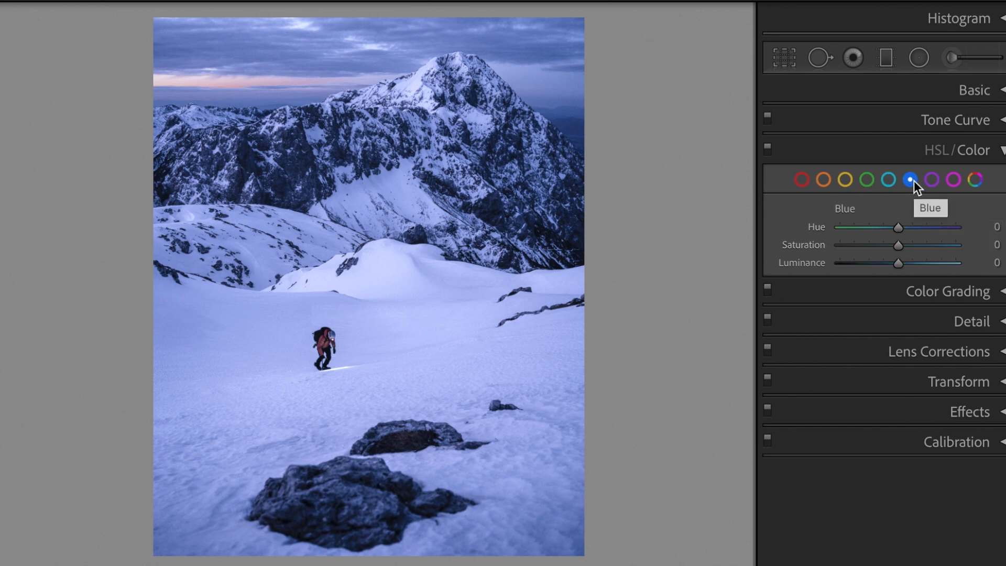
{"action": "left_click", "coordinate": [980, 246]}
{"action": "type", "text": "25"}
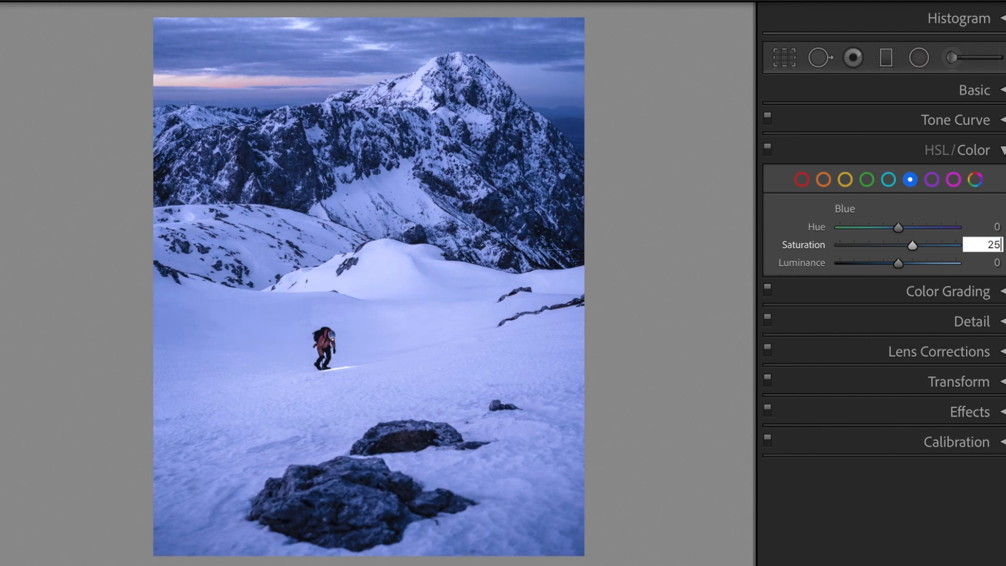
{"action": "key", "text": "Tab"}
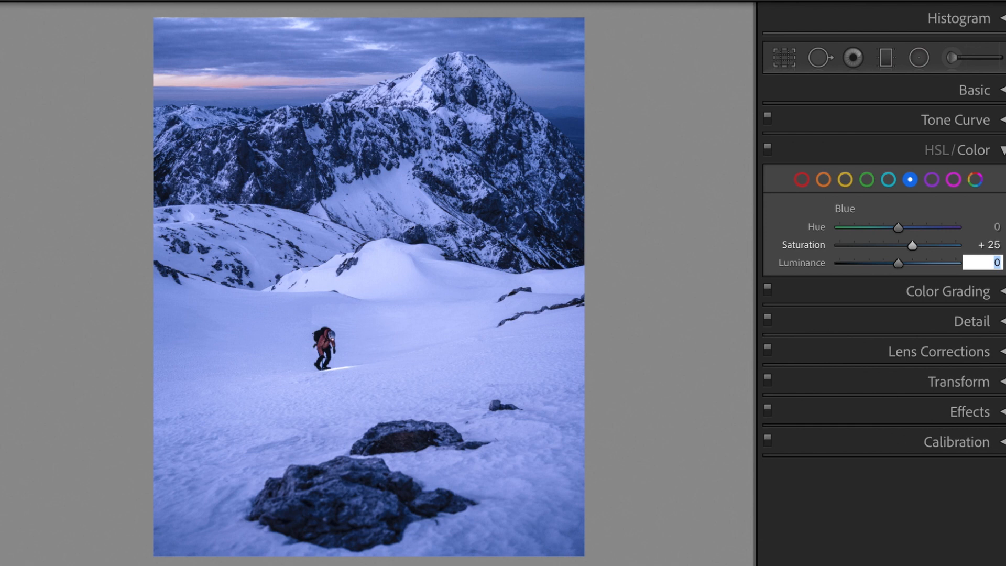
{"action": "type", "text": "-10"}
{"action": "key", "text": "Return"}
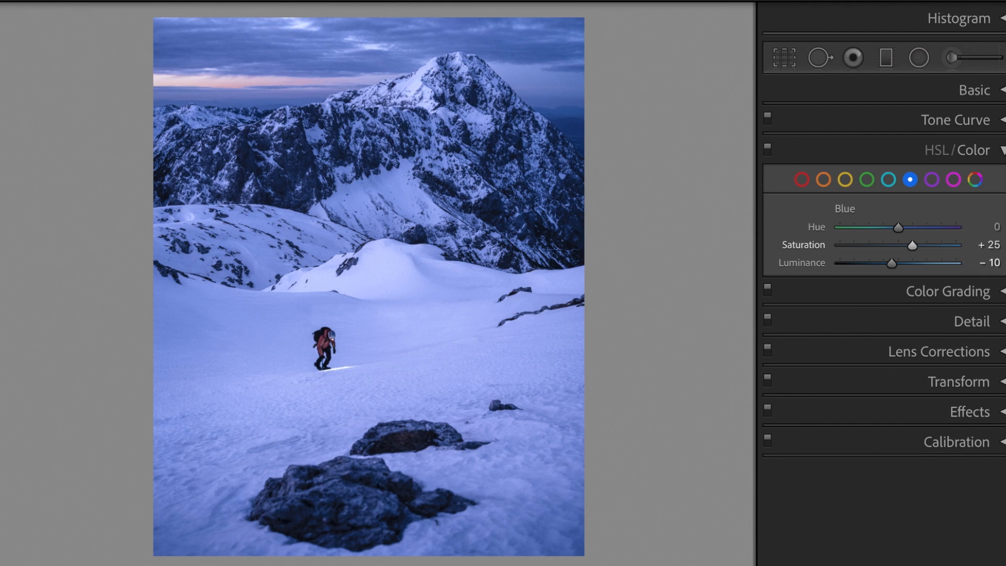
Set the purple color range's hue to -25 and its luminance to +15
{"action": "left_click", "coordinate": [932, 180]}
{"action": "left_click", "coordinate": [975, 229]}
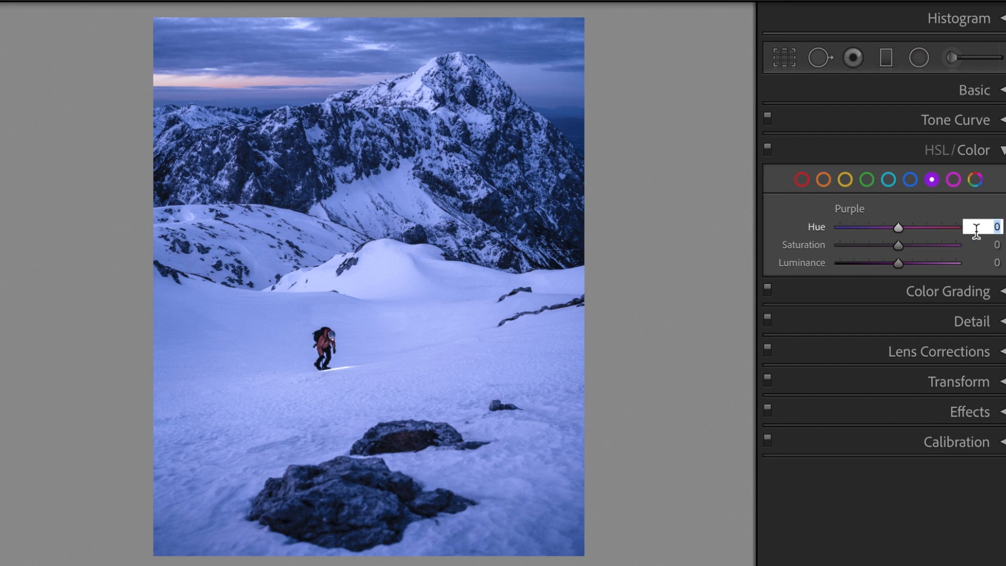
{"action": "type", "text": "-25"}
{"action": "key", "text": "Return"}
{"action": "key", "text": "Tab"}
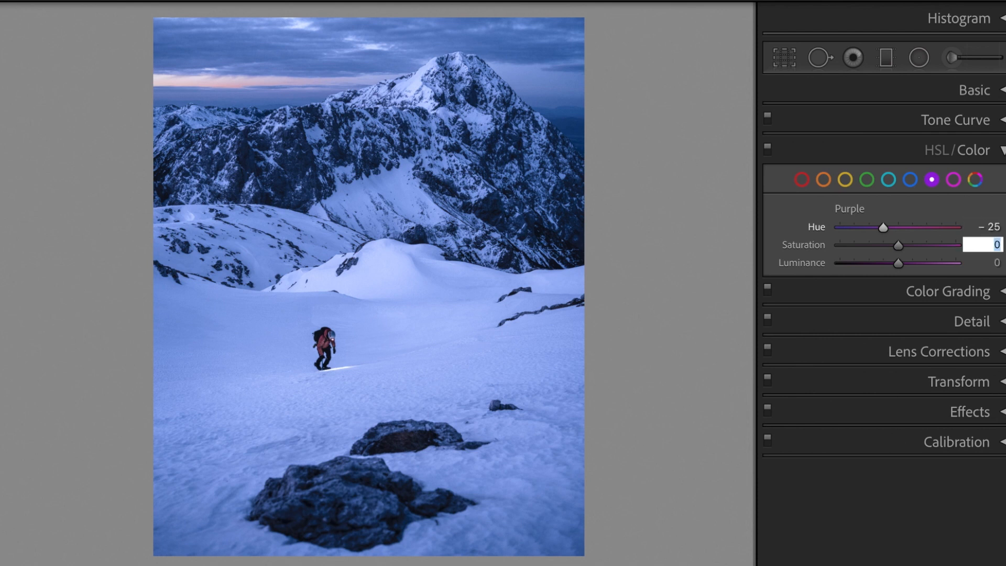
{"action": "key", "text": "Tab"}
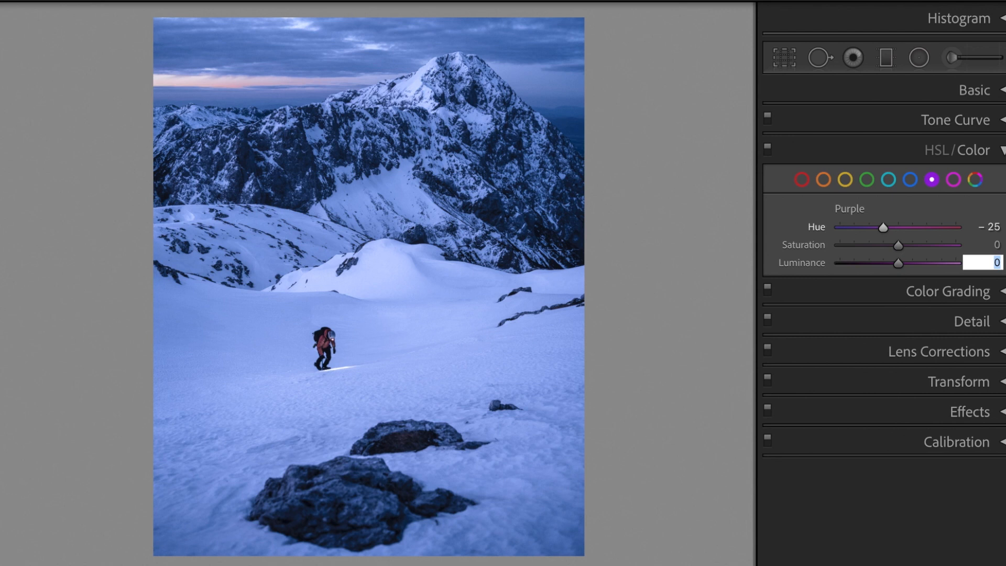
{"action": "type", "text": "15"}
{"action": "key", "text": "Return"}
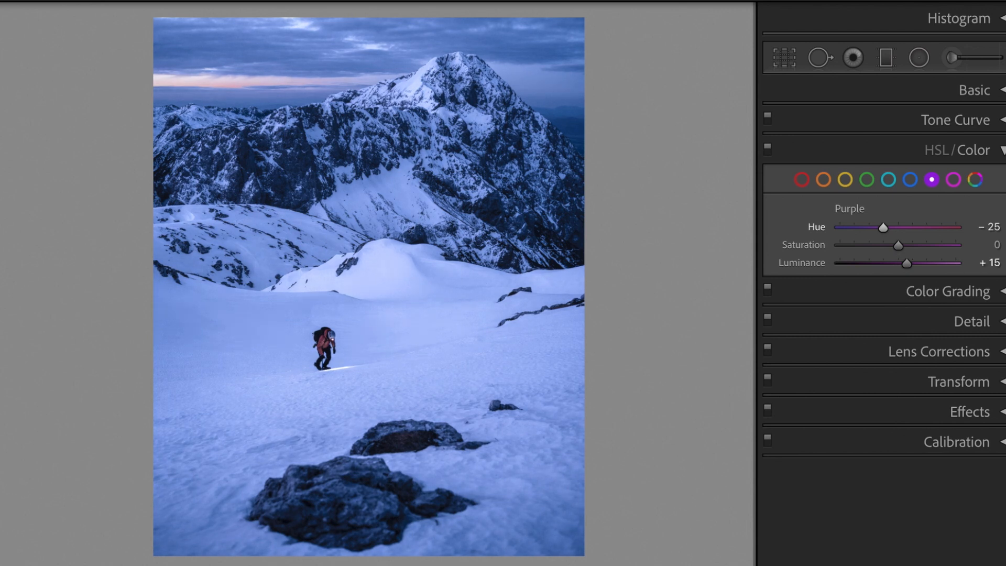
Set the magenta color range's hue to -25 and its luminance to +15
{"action": "left_click", "coordinate": [953, 180]}
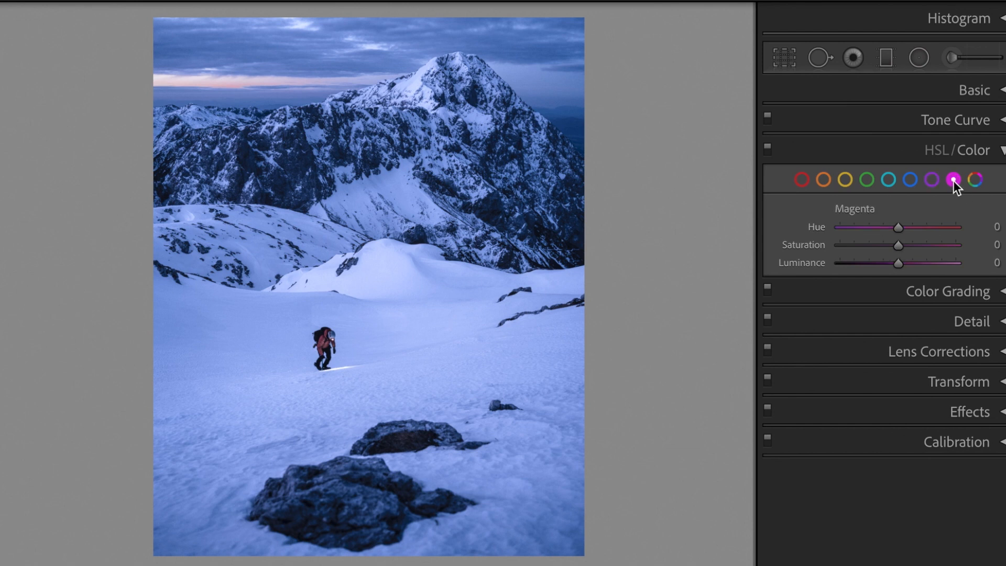
{"action": "left_click", "coordinate": [974, 228]}
{"action": "type", "text": "-25"}
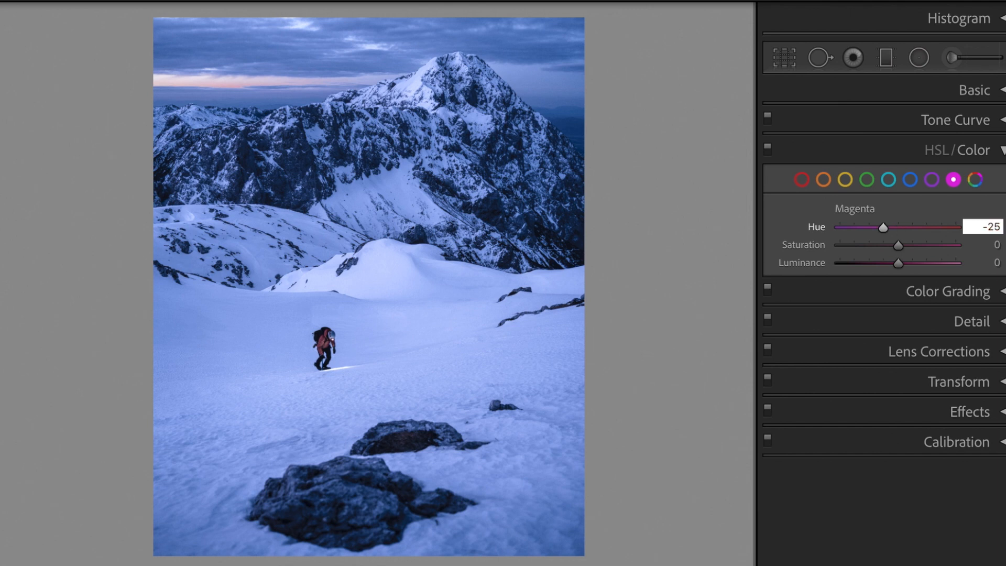
{"action": "key", "text": "Tab"}
{"action": "key", "text": "Tab"}
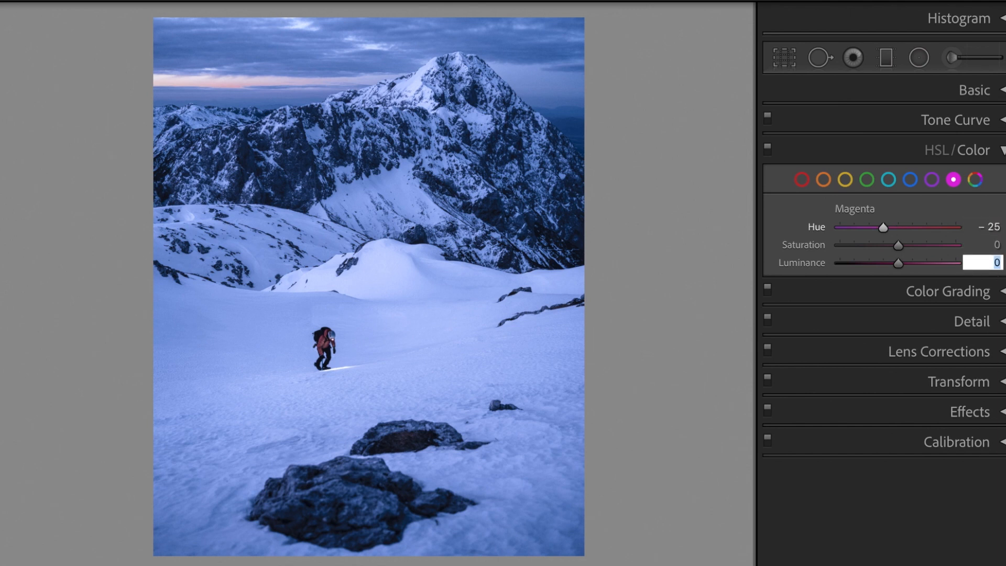
{"action": "type", "text": "15"}
{"action": "key", "text": "Return"}
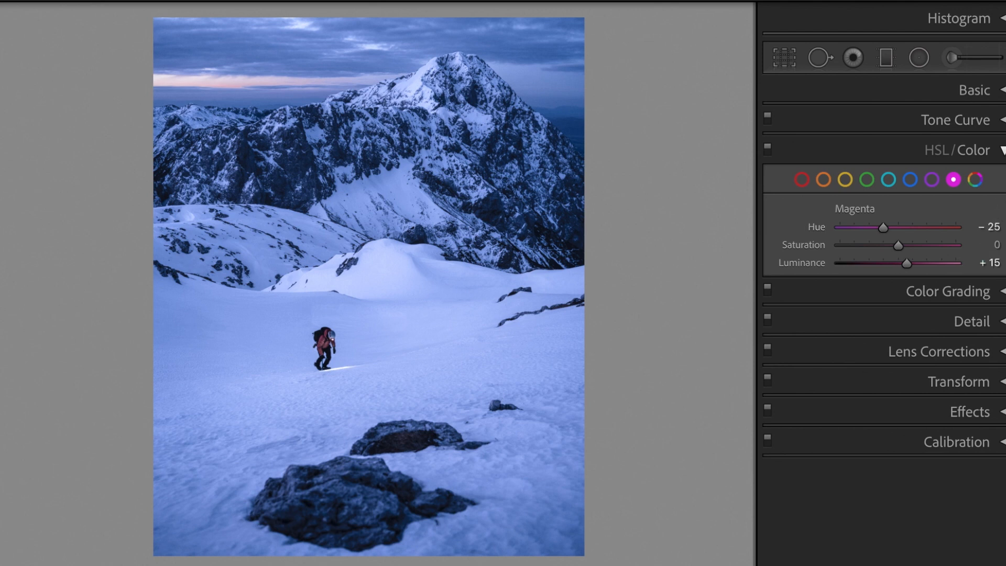
{"action": "left_click", "coordinate": [1001, 151]}
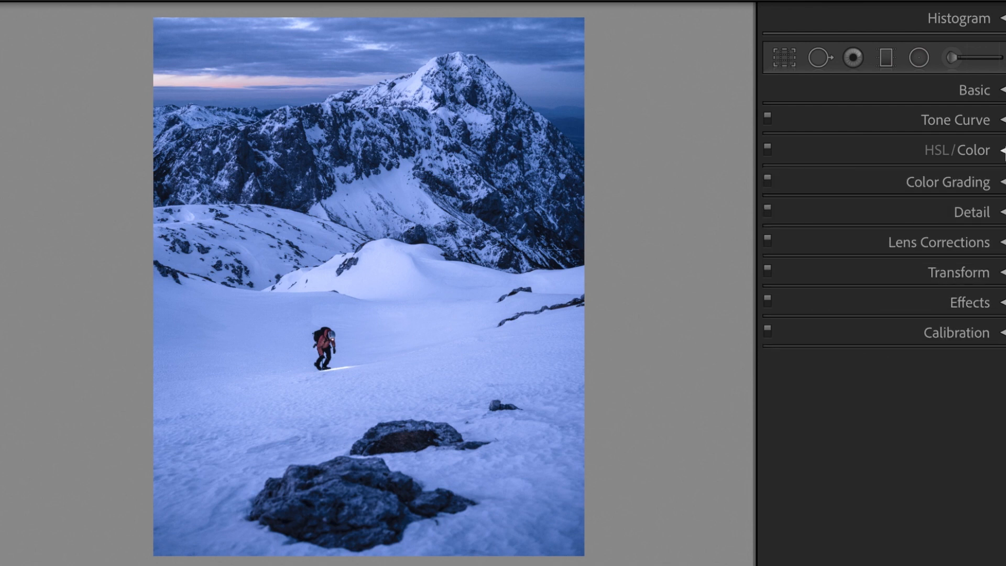
Color grade the shadows with hue 190 and saturation 15
{"action": "left_click", "coordinate": [1002, 181]}
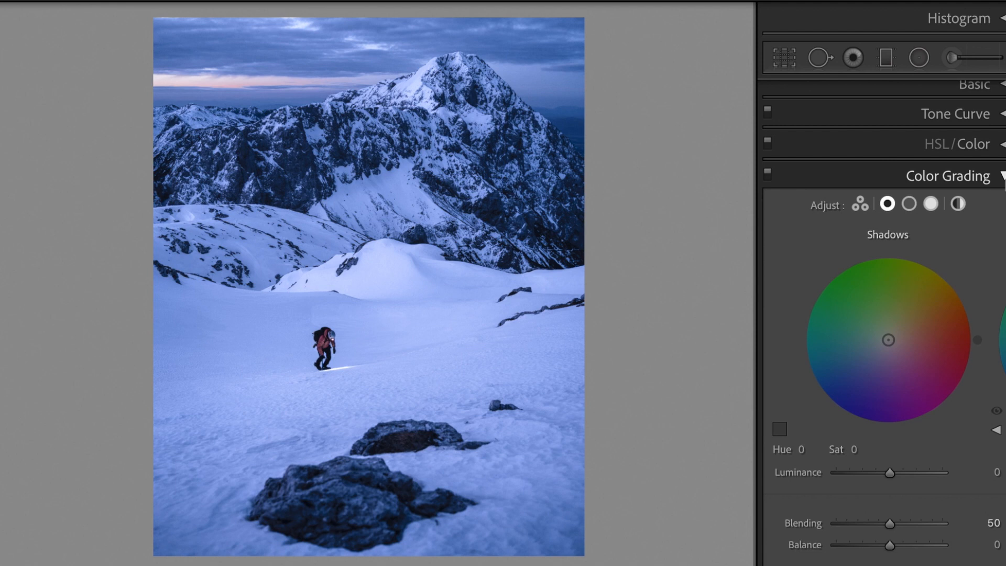
{"action": "left_click", "coordinate": [813, 451]}
{"action": "type", "text": "190"}
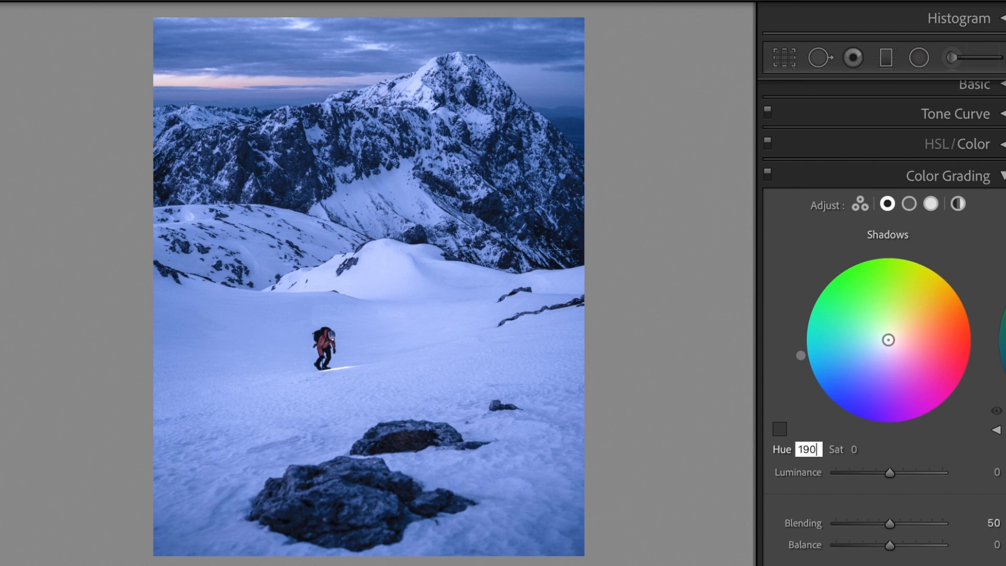
{"action": "key", "text": "Tab"}
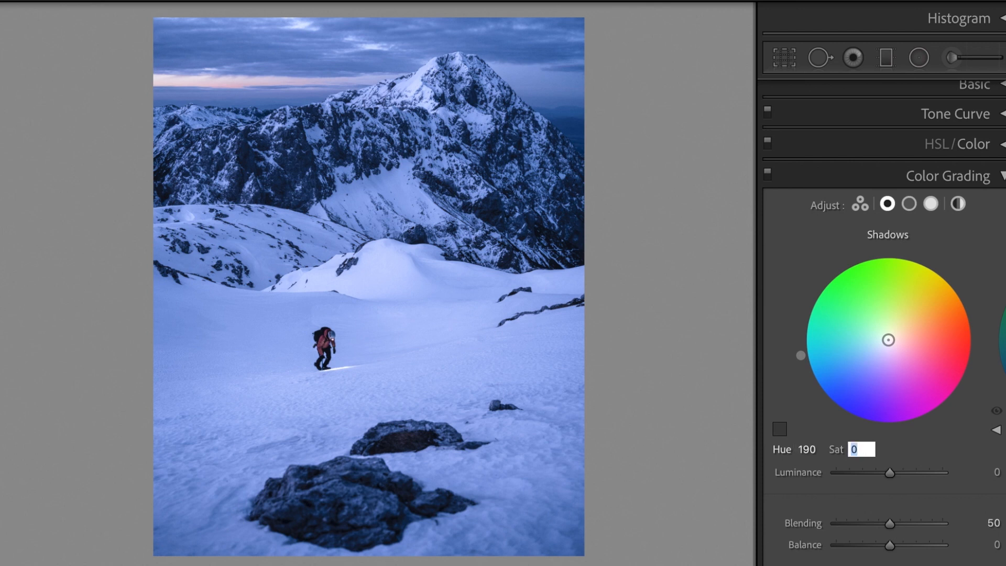
{"action": "type", "text": "15"}
{"action": "key", "text": "Return"}
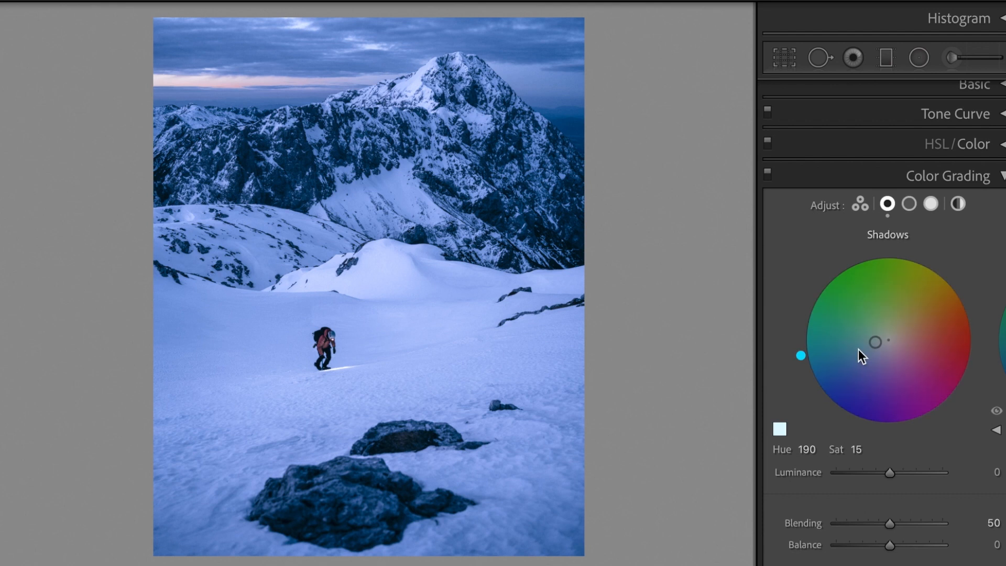
Color grade the midtones with hue 255 and saturation 10
{"action": "left_click", "coordinate": [907, 208]}
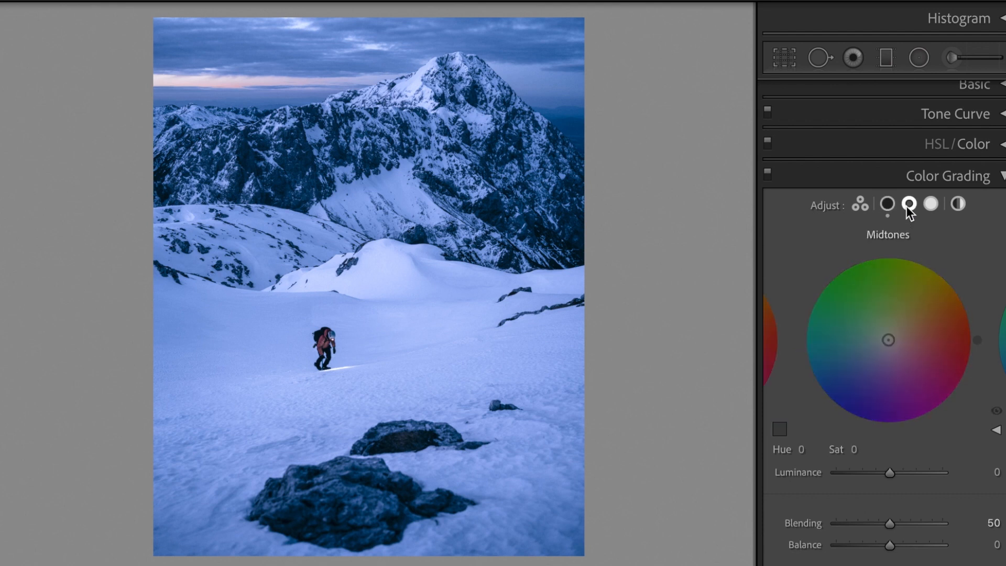
{"action": "left_click", "coordinate": [813, 450]}
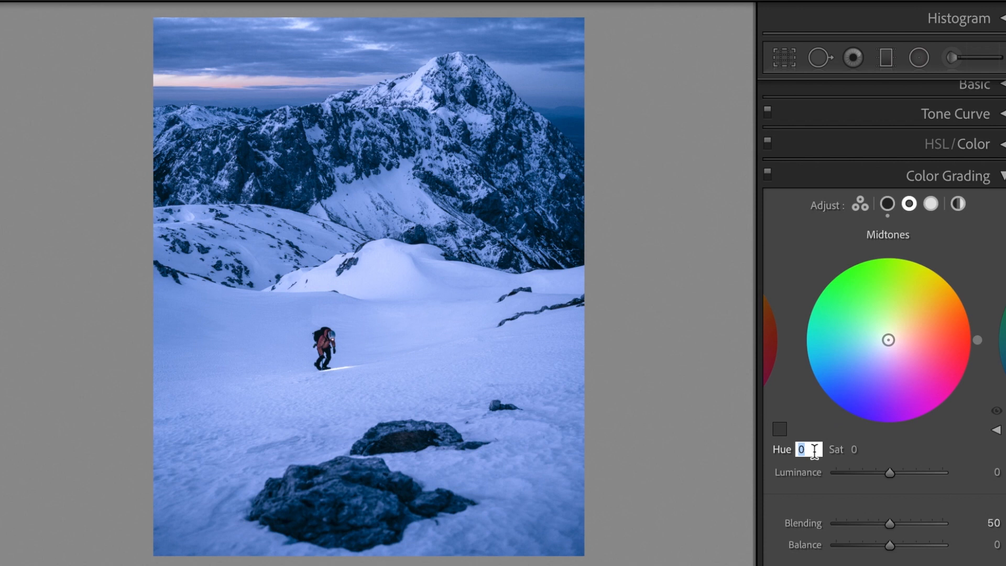
{"action": "type", "text": "255"}
{"action": "key", "text": "Tab"}
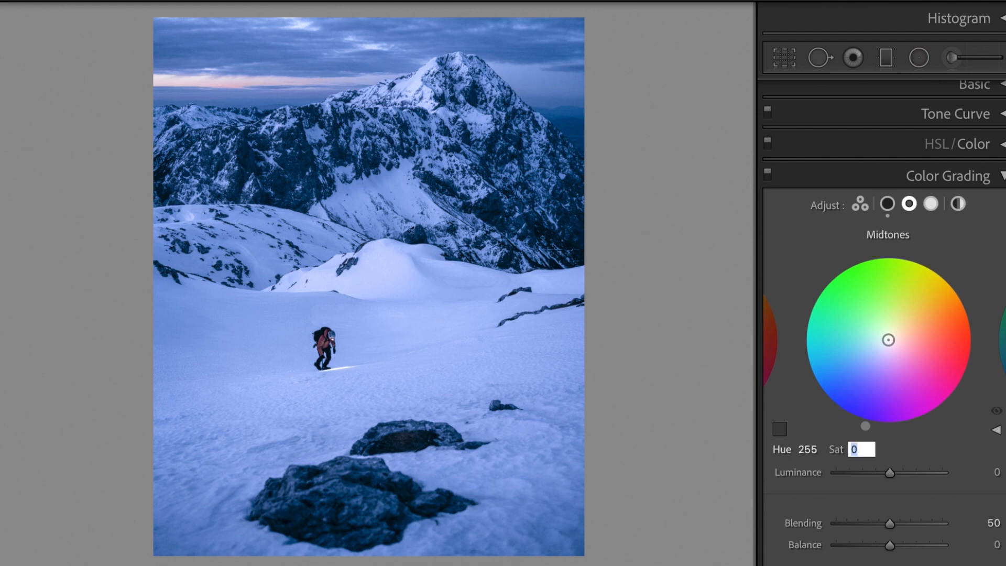
{"action": "type", "text": "10"}
{"action": "key", "text": "Return"}
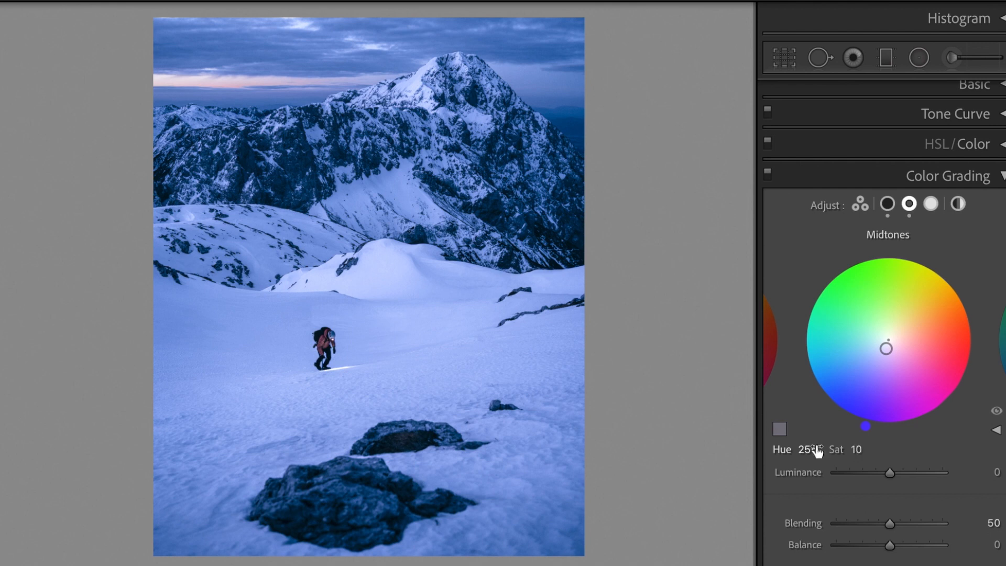
Color grade the highlights with hue 215, saturation 25 and luminance +15
{"action": "left_click", "coordinate": [929, 203]}
{"action": "left_click", "coordinate": [814, 450]}
{"action": "type", "text": "215"}
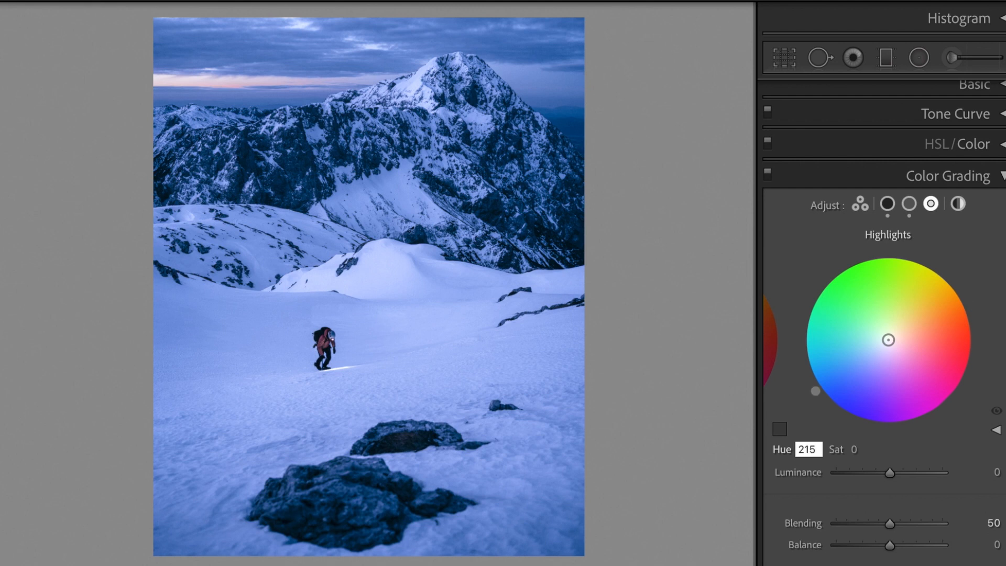
{"action": "key", "text": "Tab"}
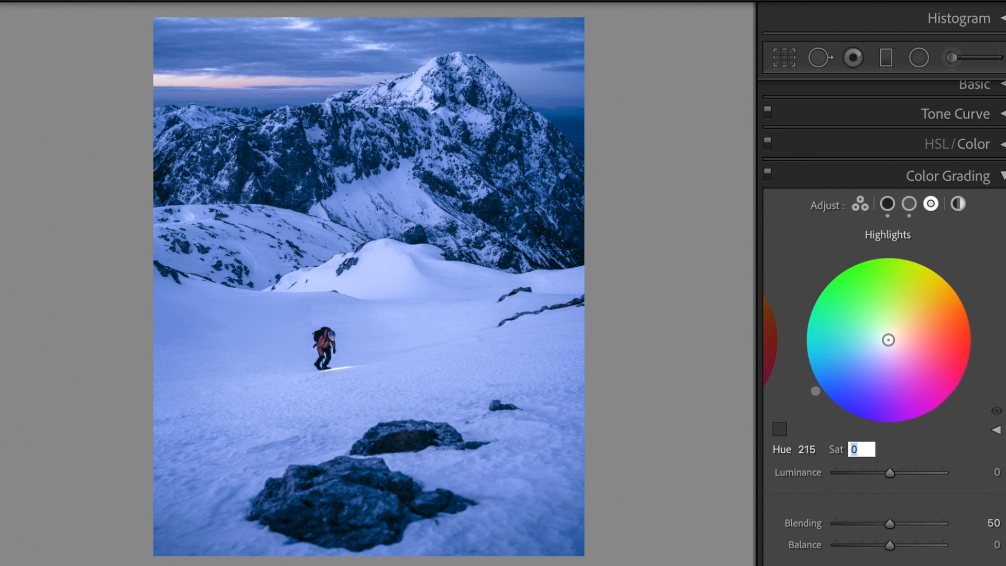
{"action": "type", "text": "25"}
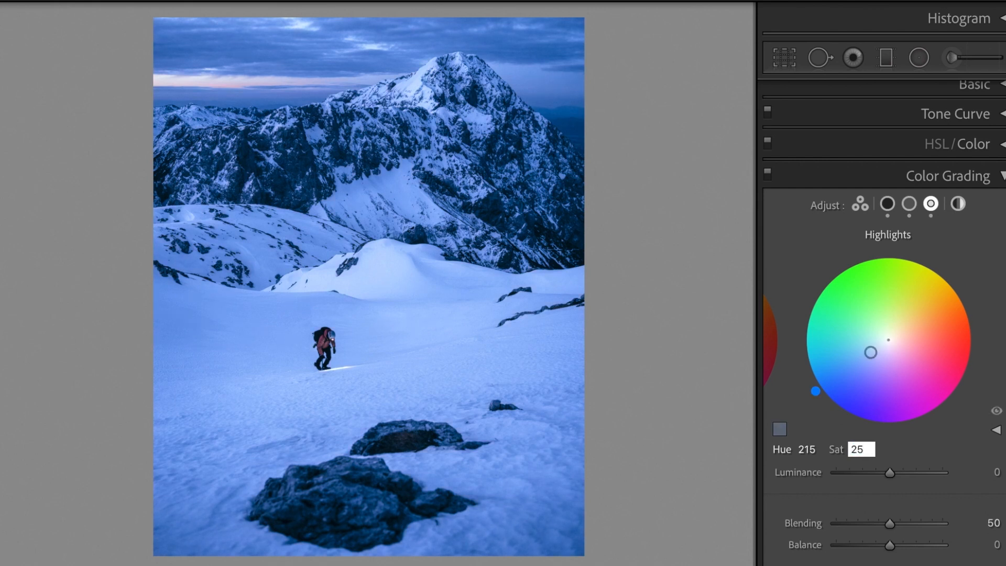
{"action": "key", "text": "Tab"}
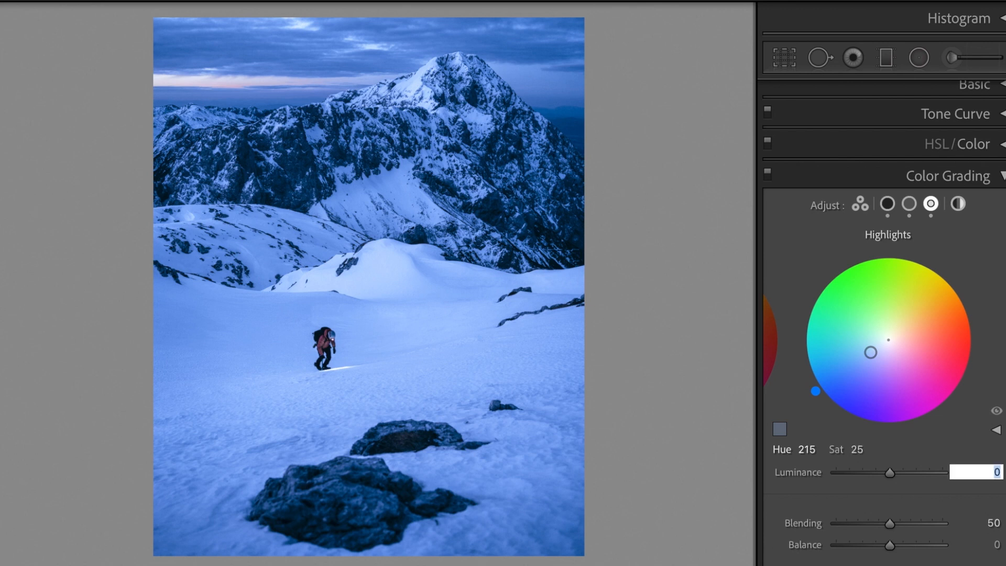
{"action": "type", "text": "15"}
{"action": "key", "text": "Return"}
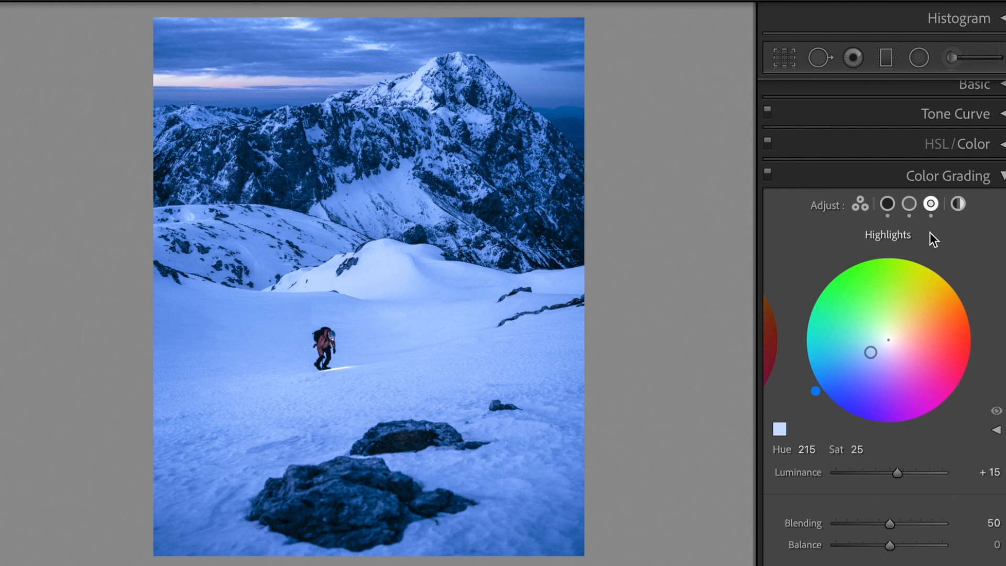
{"action": "left_click", "coordinate": [1001, 177]}
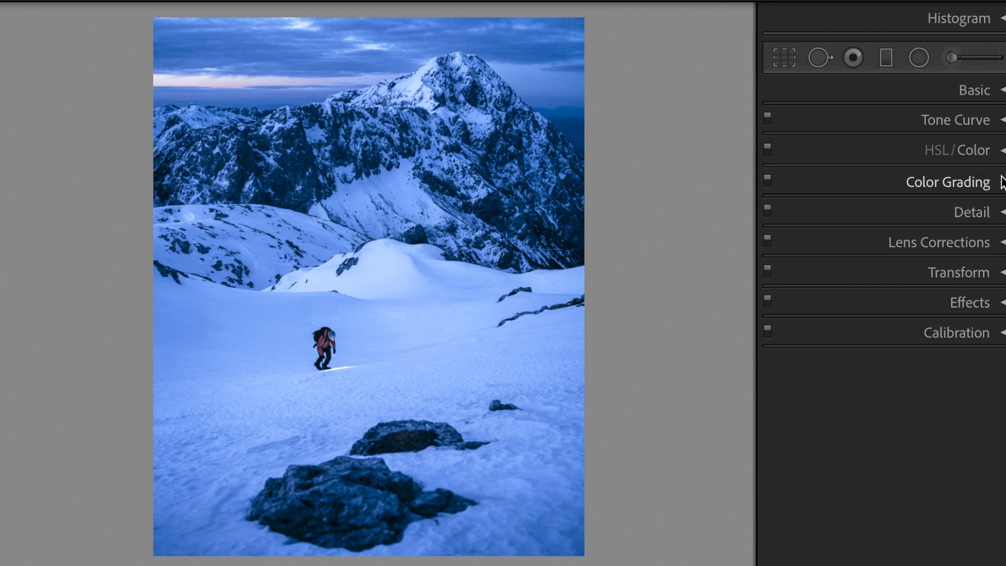
Enable chromatic aberration removal in the photo's lens corrections
{"action": "left_click", "coordinate": [1001, 242]}
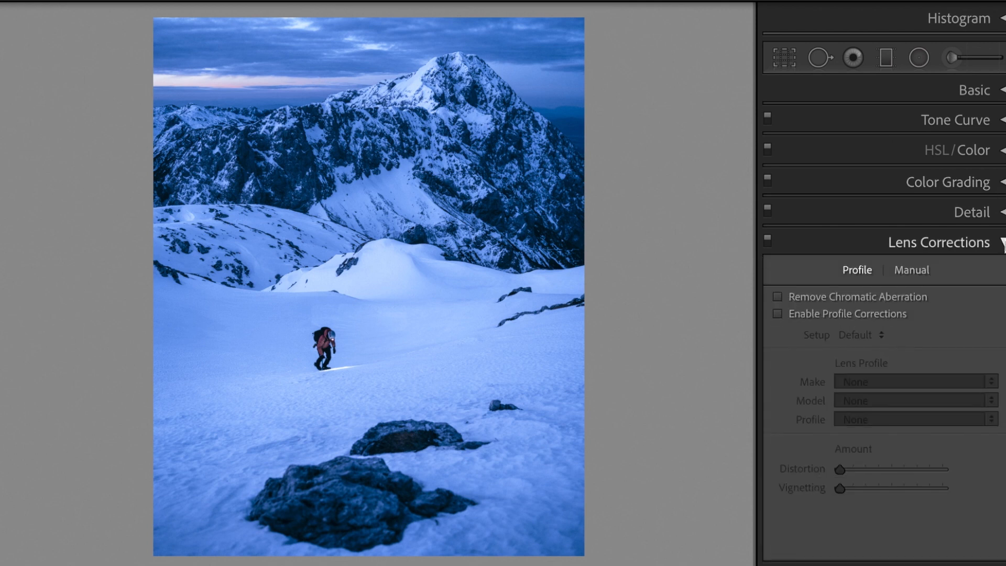
{"action": "left_click", "coordinate": [895, 296]}
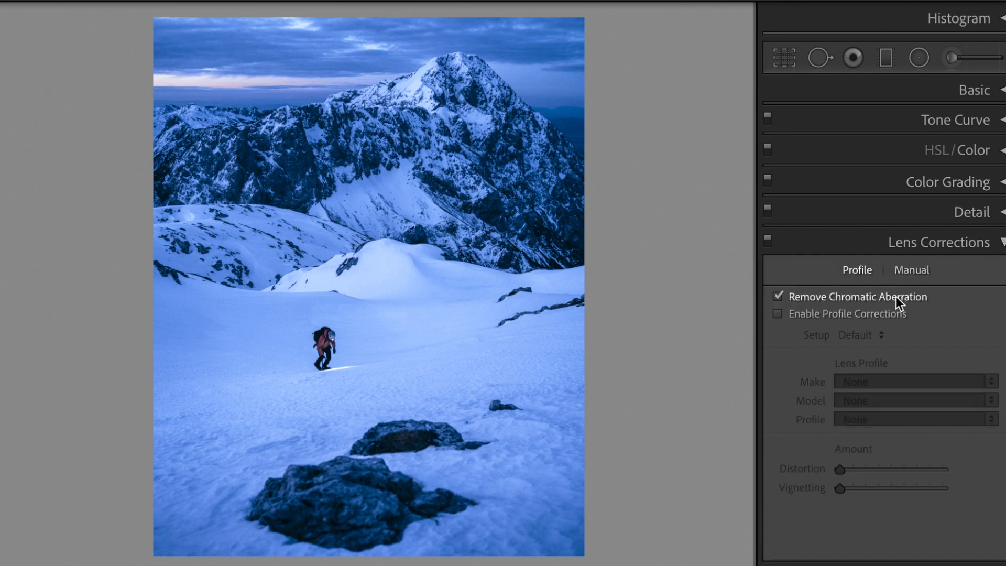
{"action": "left_click", "coordinate": [1001, 245]}
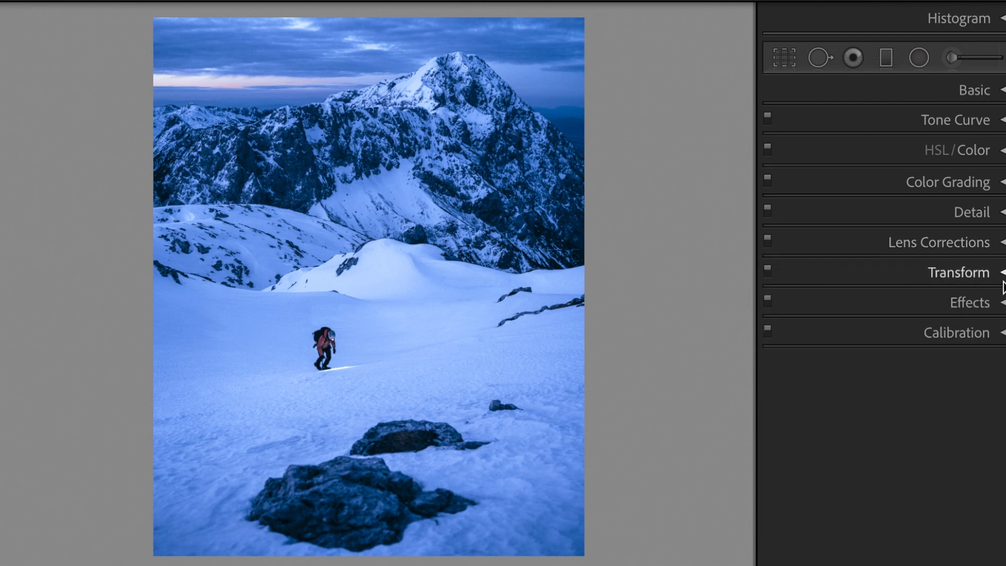
Set the post-crop vignette's amount to +10 and midpoint to 75, and compare the photo before and after the edits
{"action": "left_click", "coordinate": [1001, 302]}
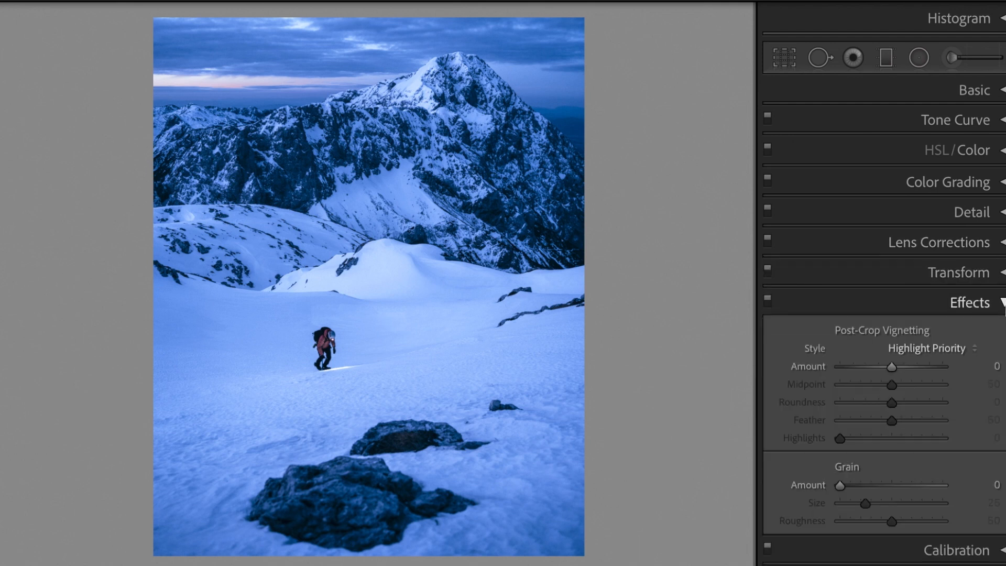
{"action": "left_click", "coordinate": [975, 369]}
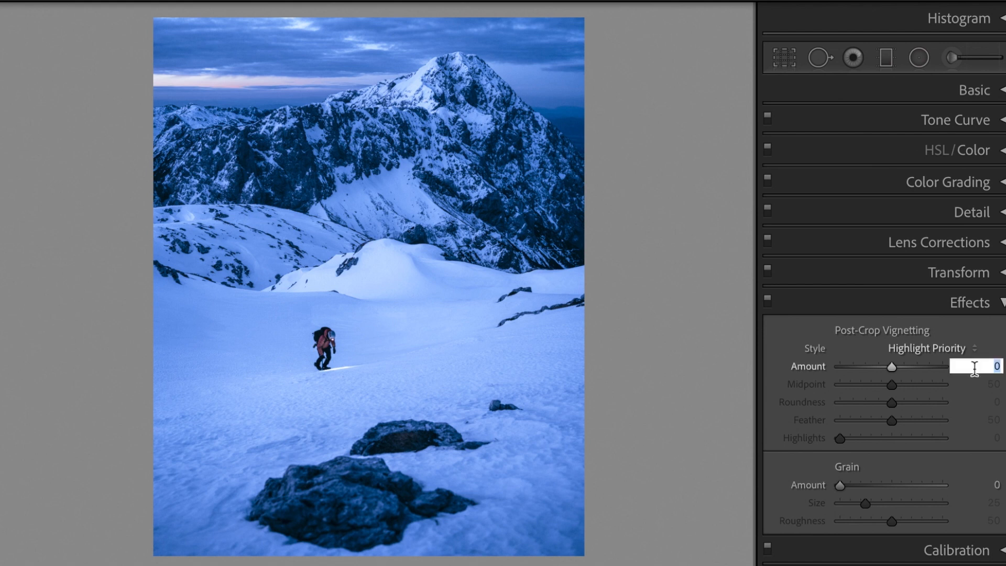
{"action": "type", "text": "10"}
{"action": "key", "text": "Return"}
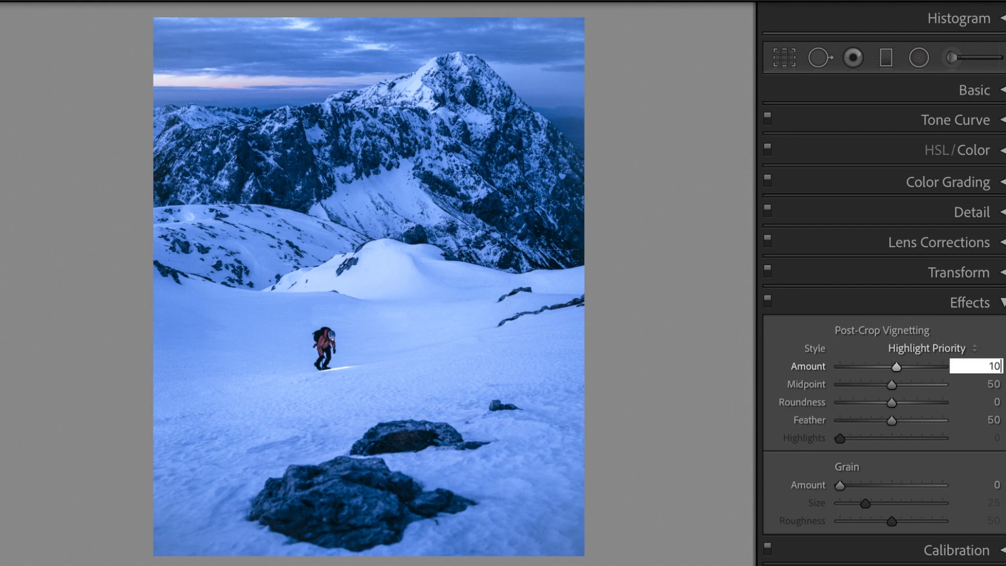
{"action": "key", "text": "Tab"}
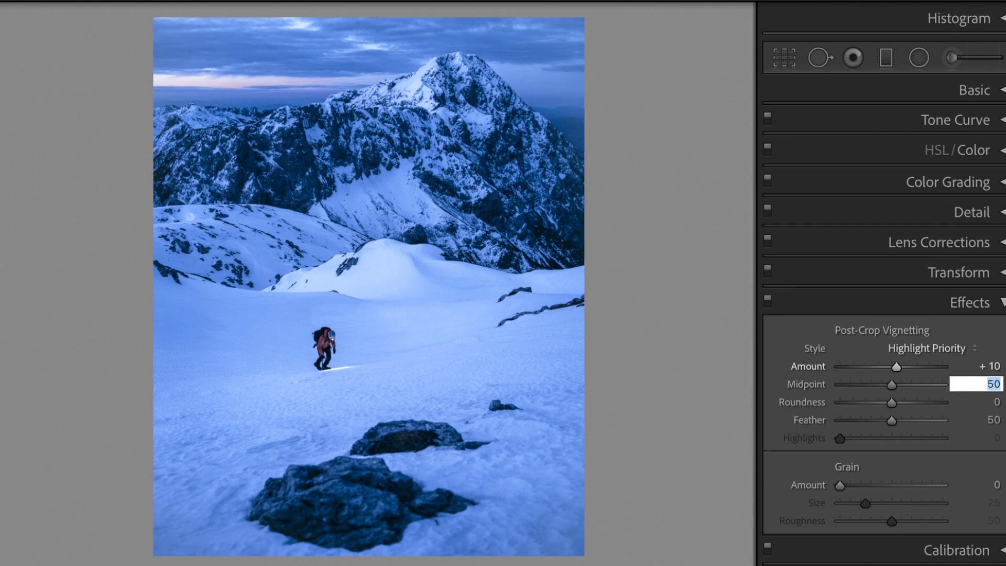
{"action": "type", "text": "75"}
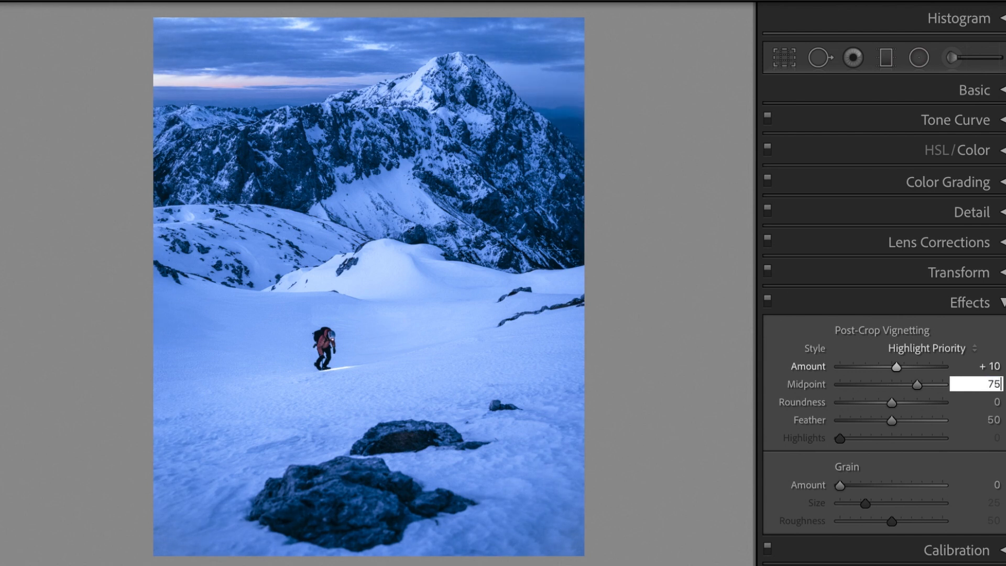
{"action": "key", "text": "Return"}
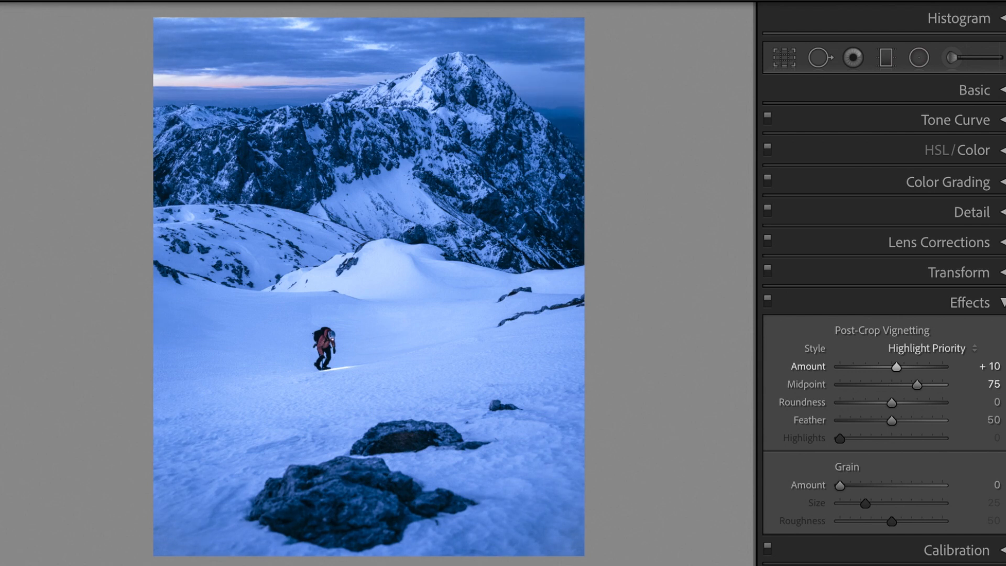
{"action": "left_click", "coordinate": [1003, 304]}
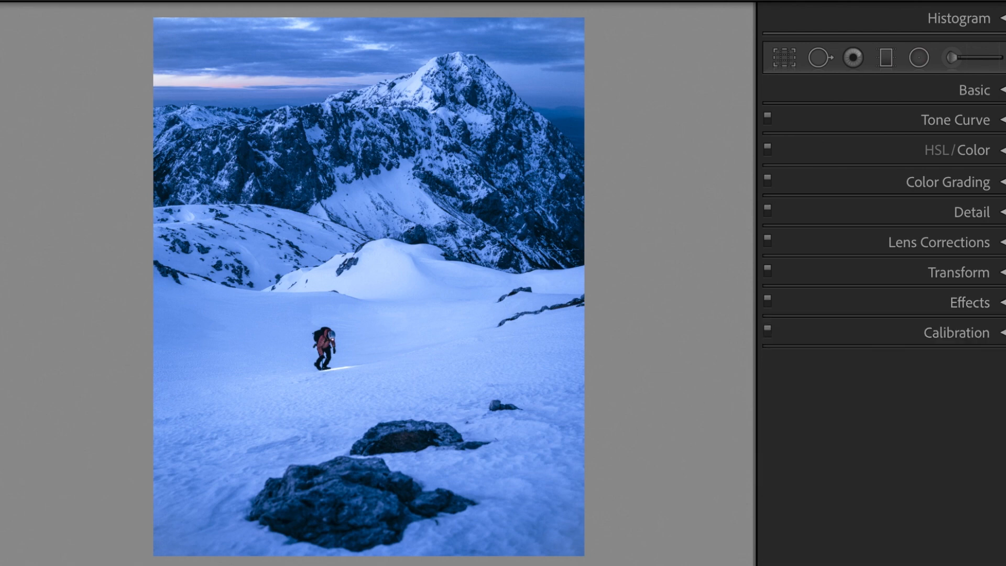
{"action": "key", "text": "y"}
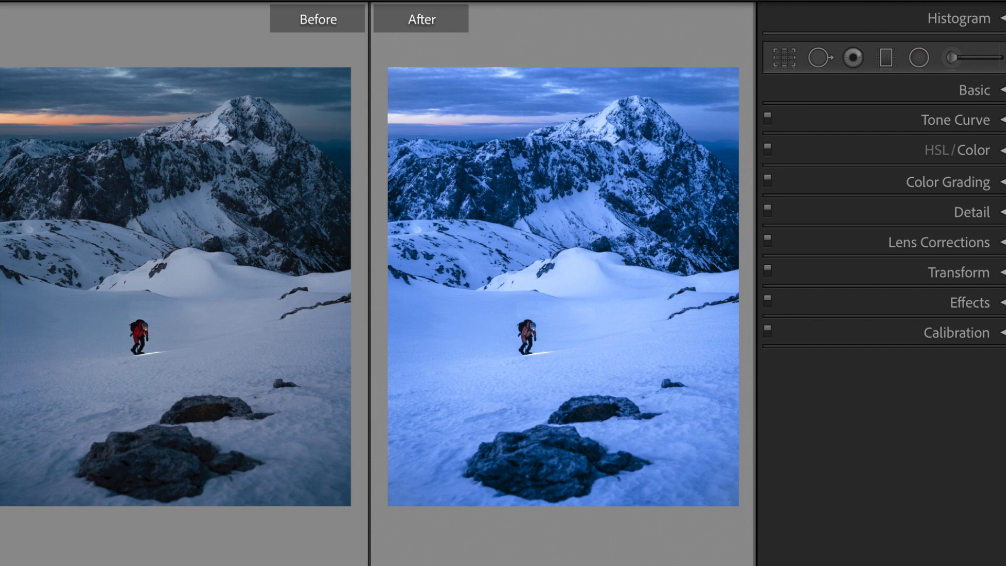
{"action": "key", "text": "y"}
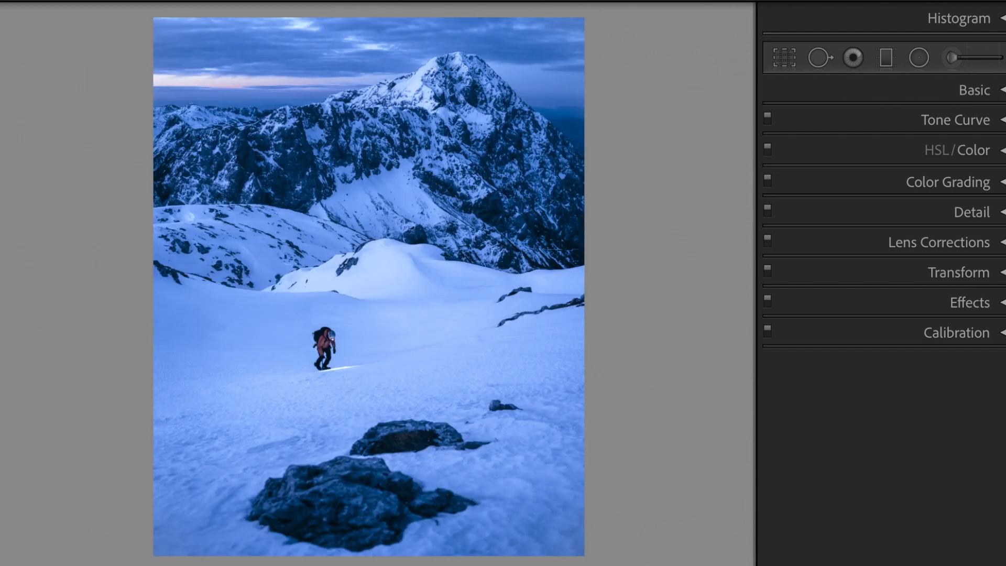